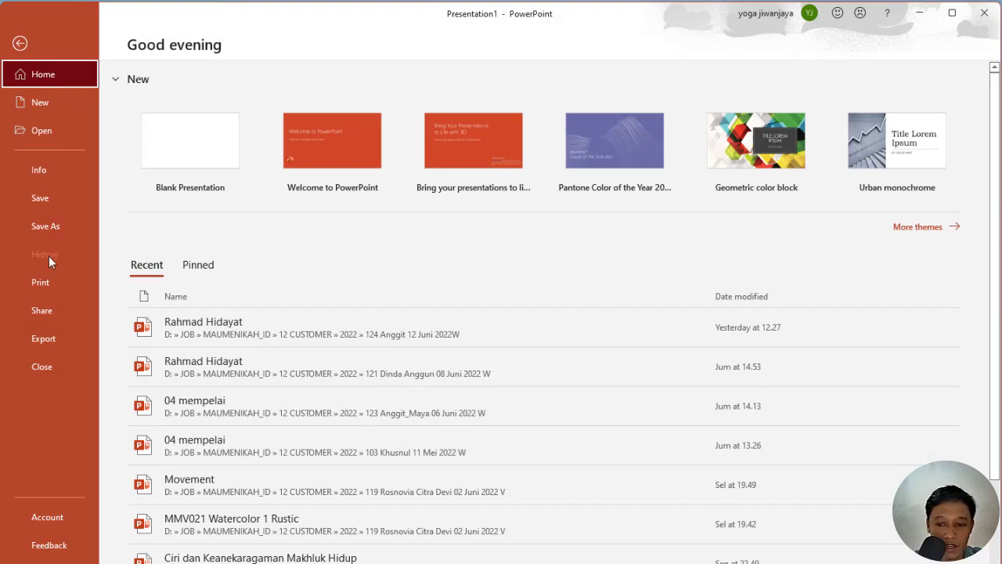
Open the Save As dialog and browse on drive D to JOB > TUTORIAL INTERNET DAN SOFTWARE > WINDOWS > PPT INTERAKTIF
{"action": "left_click", "coordinate": [48, 201]}
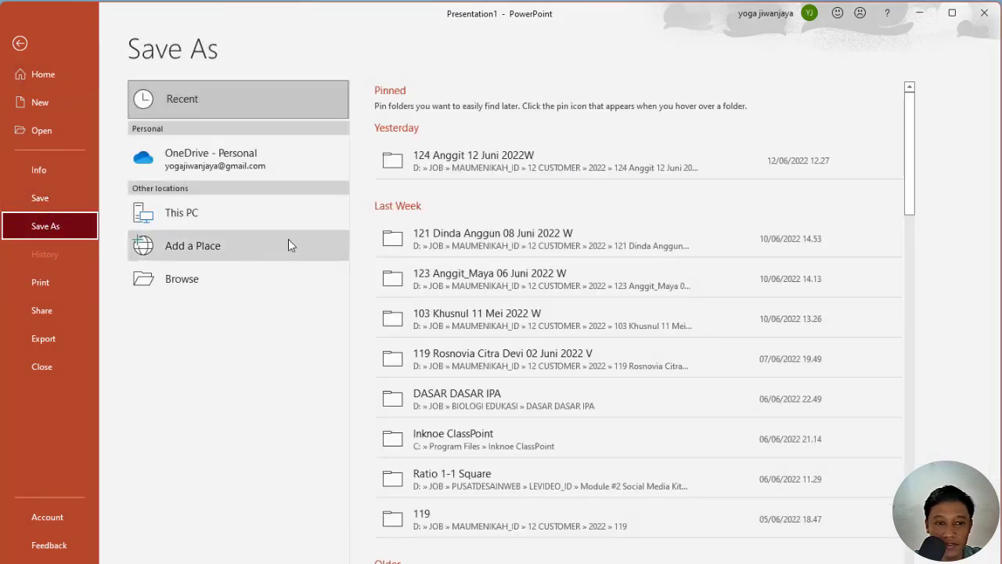
{"action": "left_click", "coordinate": [208, 215]}
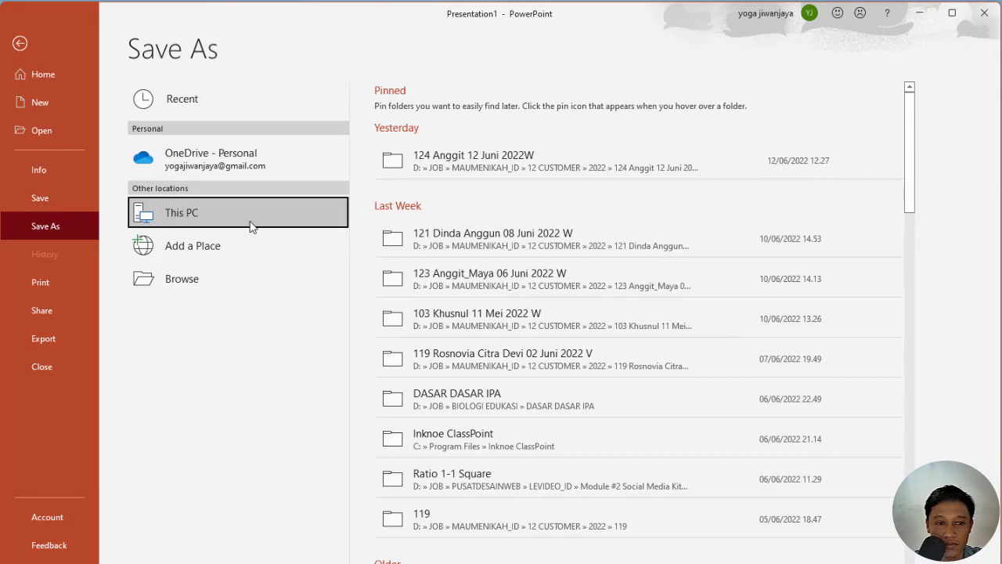
{"action": "left_click", "coordinate": [250, 225]}
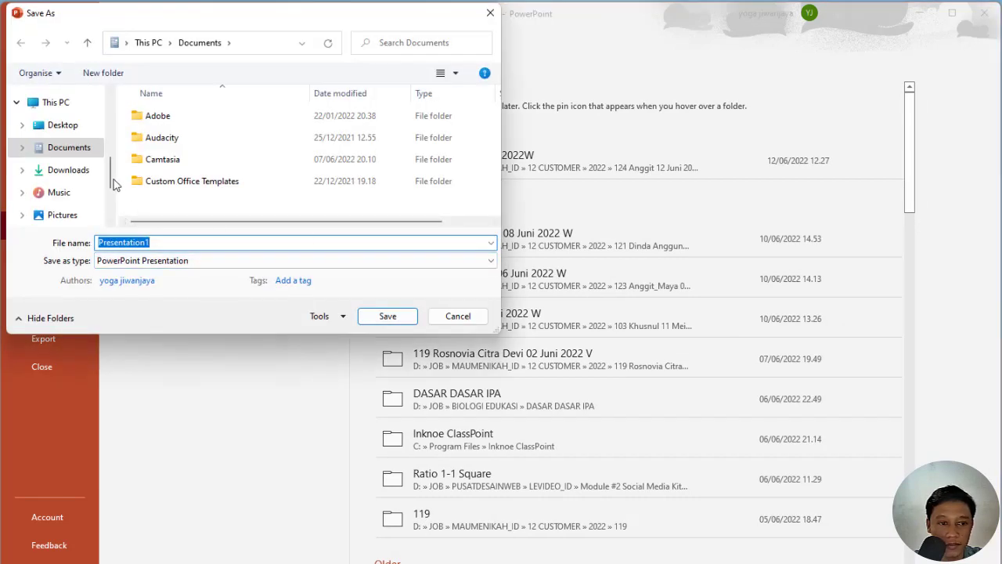
{"action": "scroll", "coordinate": [113, 183], "scroll_direction": "up", "scroll_amount": 3}
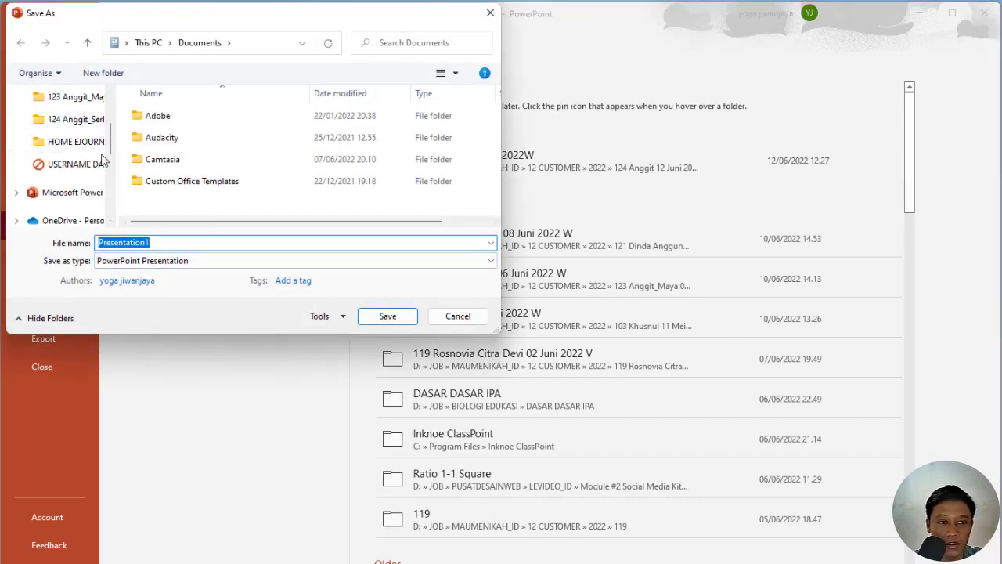
{"action": "scroll", "coordinate": [78, 176], "scroll_direction": "down", "scroll_amount": 5}
{"action": "left_click", "coordinate": [68, 209]}
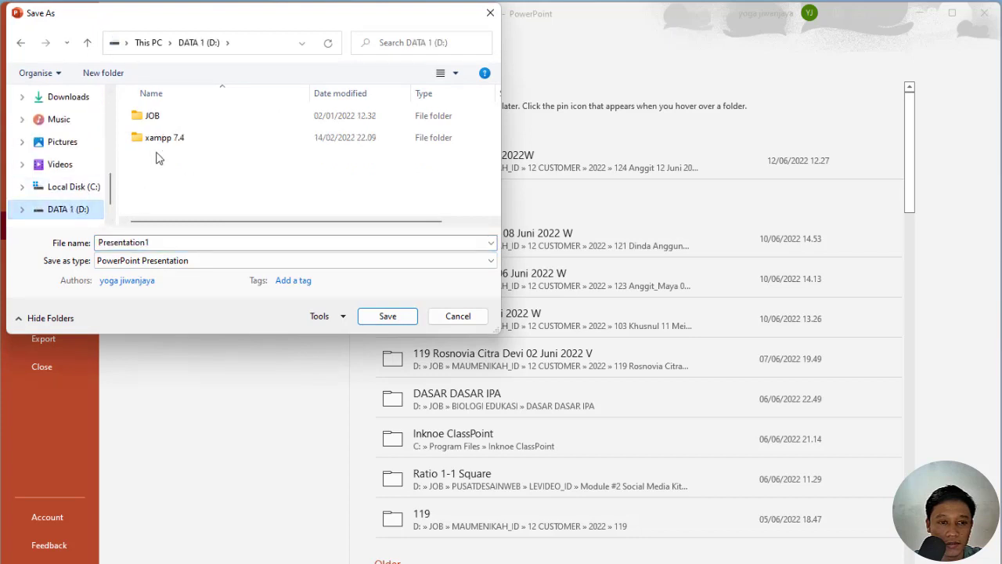
{"action": "double_click", "coordinate": [156, 116]}
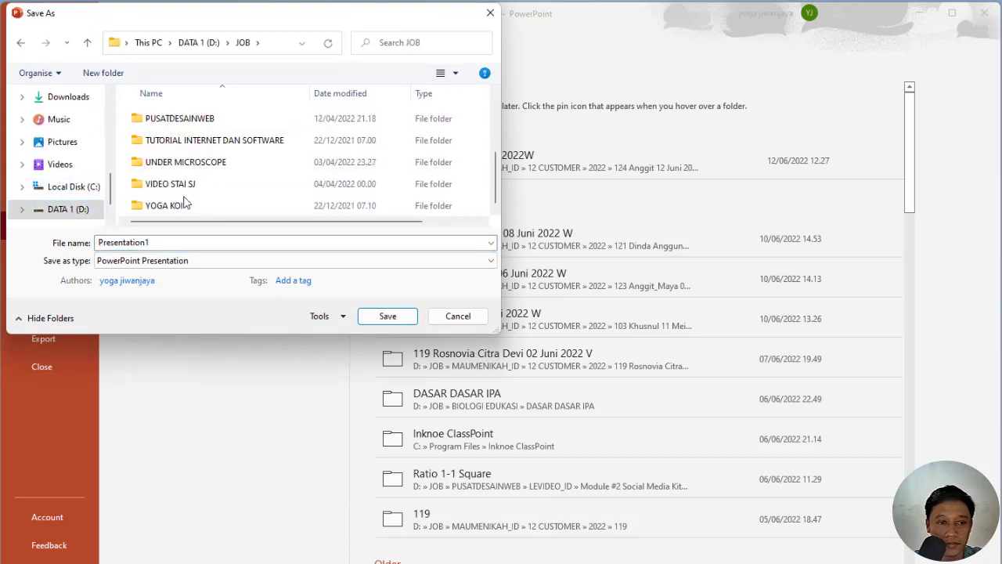
{"action": "double_click", "coordinate": [186, 145]}
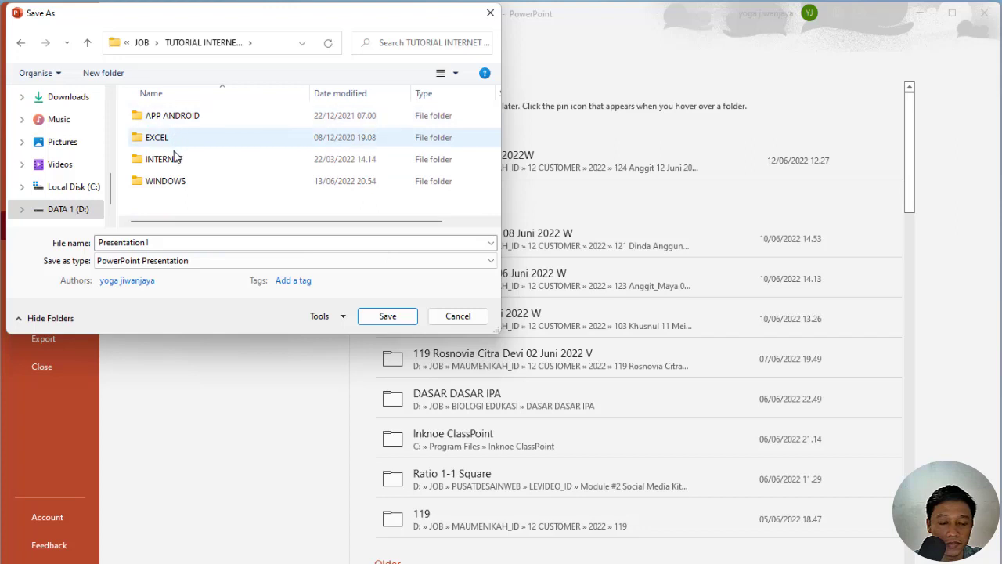
{"action": "double_click", "coordinate": [177, 182]}
{"action": "double_click", "coordinate": [174, 138]}
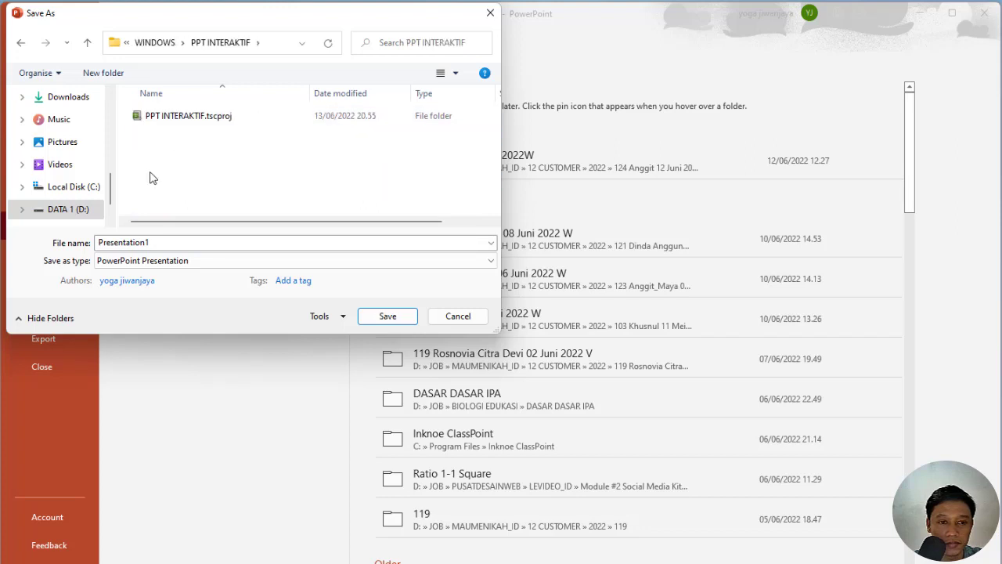
Save the presentation as PPT INTERAKTIF in the PowerPoint Macro-Enabled Presentation format
{"action": "left_click", "coordinate": [150, 264]}
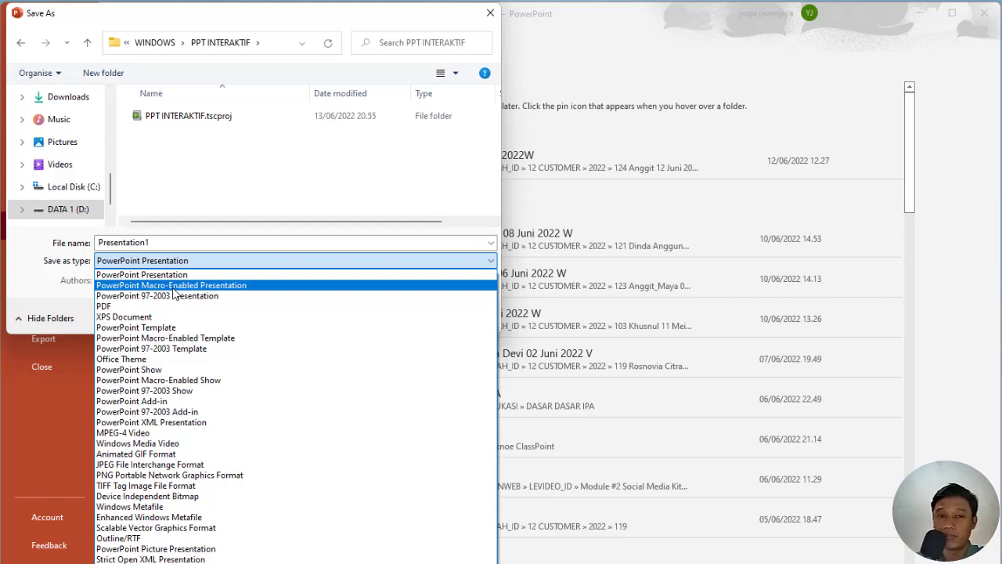
{"action": "left_click", "coordinate": [174, 286]}
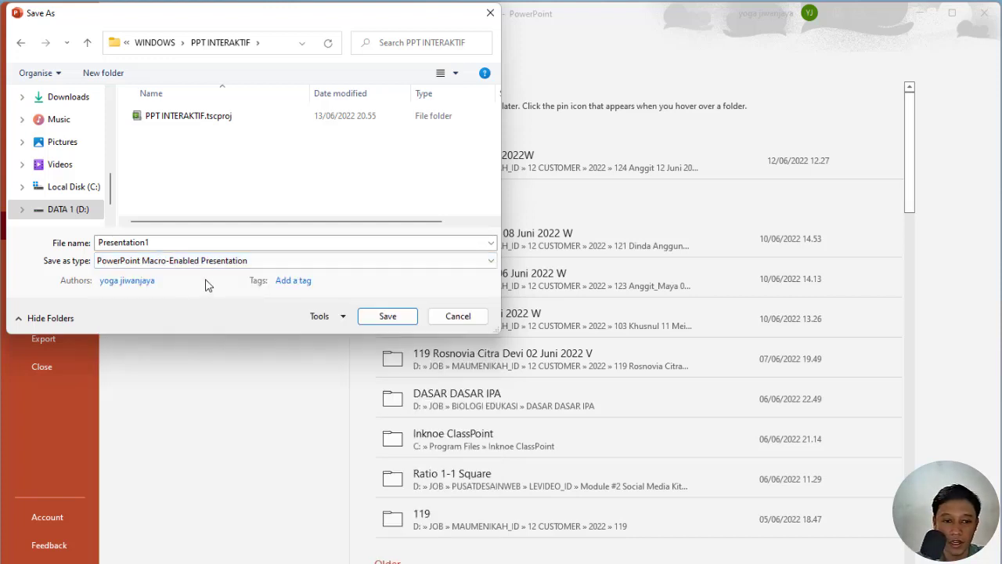
{"action": "left_click_drag", "start_coordinate": [160, 243], "coordinate": [77, 247]}
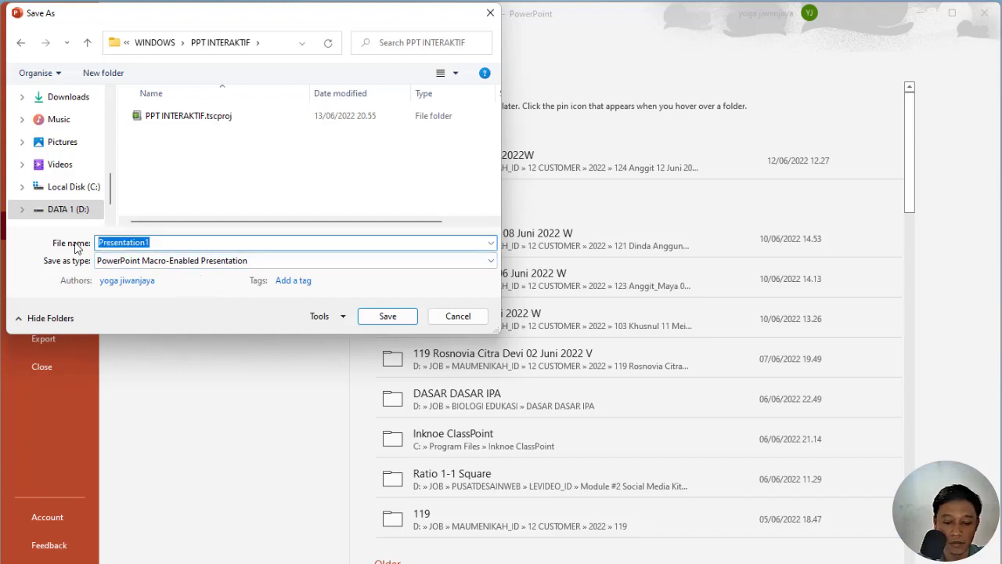
{"action": "type", "text": "PPT"}
{"action": "type", "text": " IMN T"}
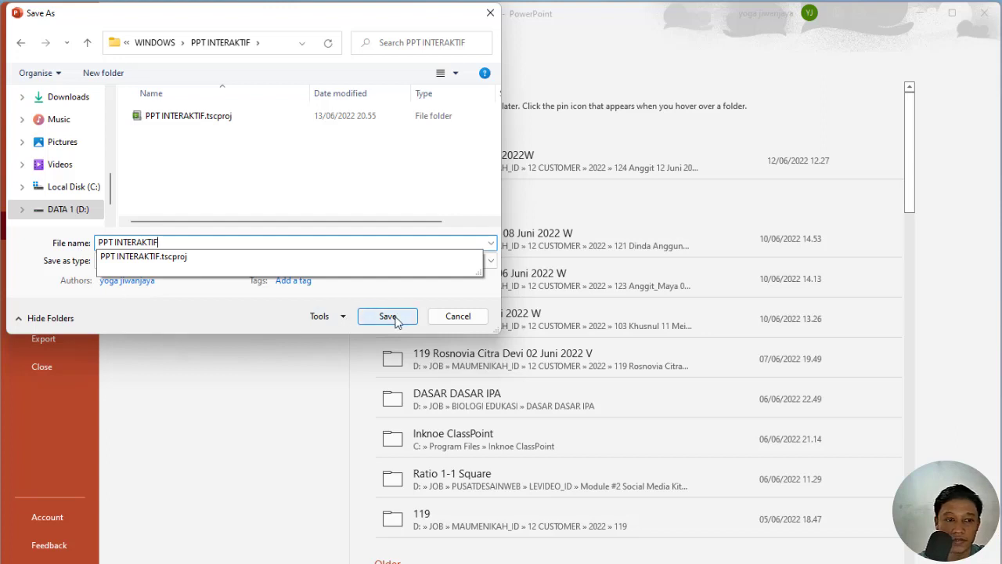
{"action": "left_click", "coordinate": [277, 221]}
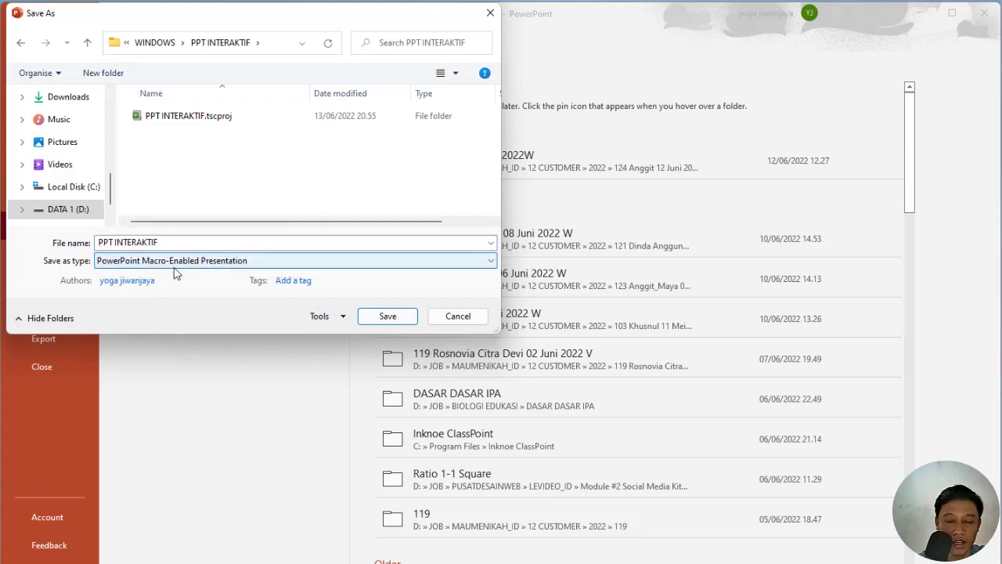
{"action": "left_click", "coordinate": [372, 315]}
{"action": "left_click", "coordinate": [109, 295]}
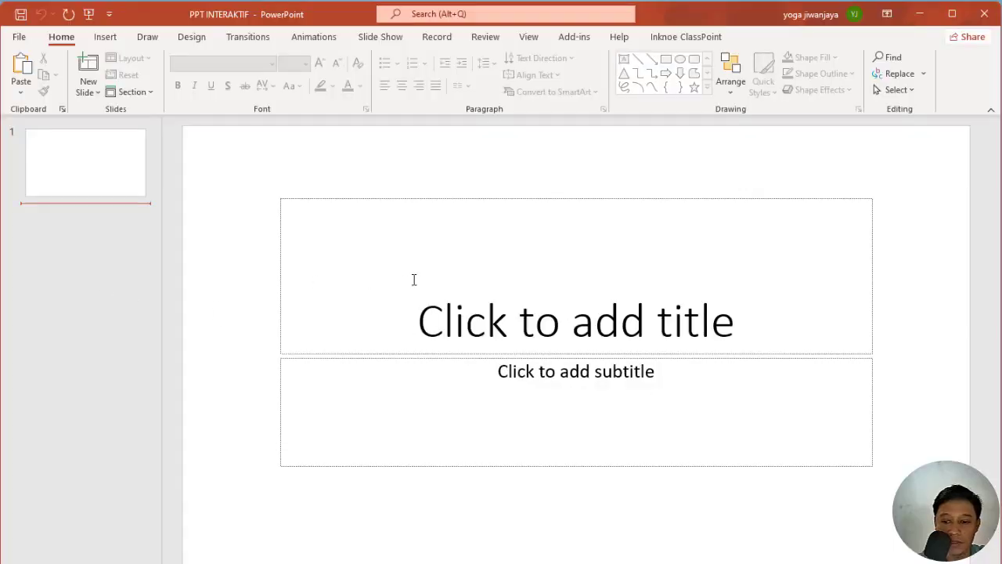
{"action": "left_click", "coordinate": [253, 209]}
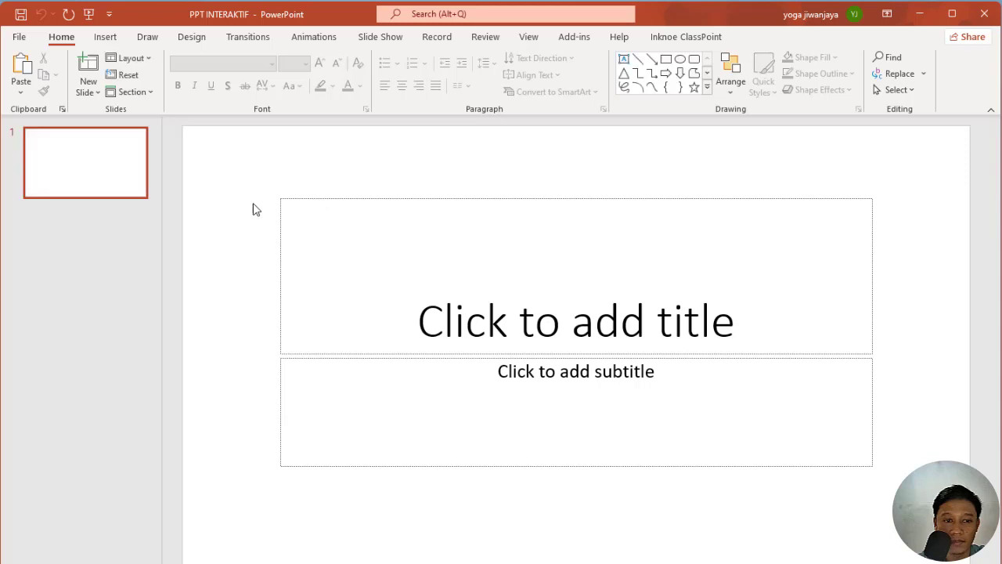
{"action": "left_click", "coordinate": [193, 40]}
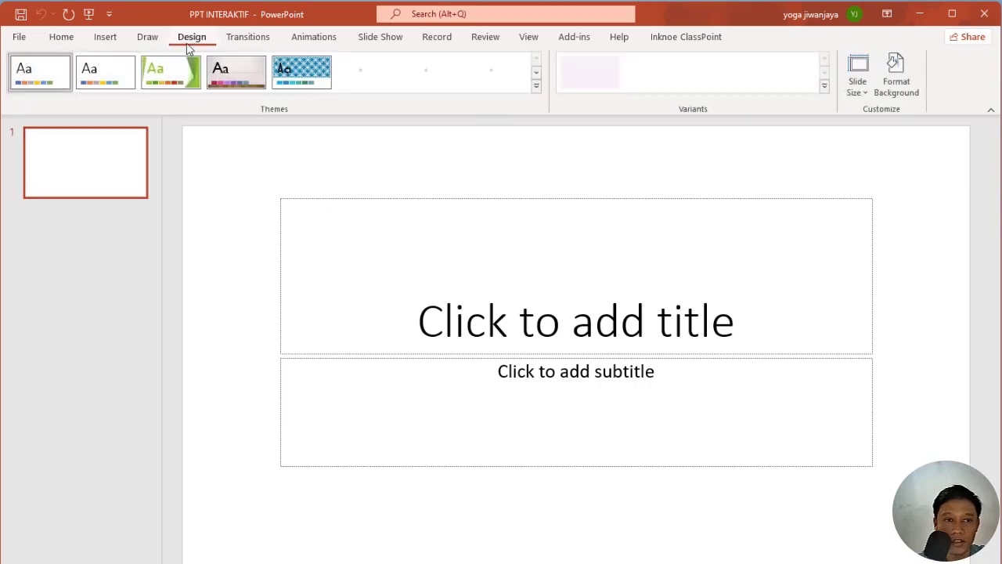
{"action": "left_click", "coordinate": [537, 92]}
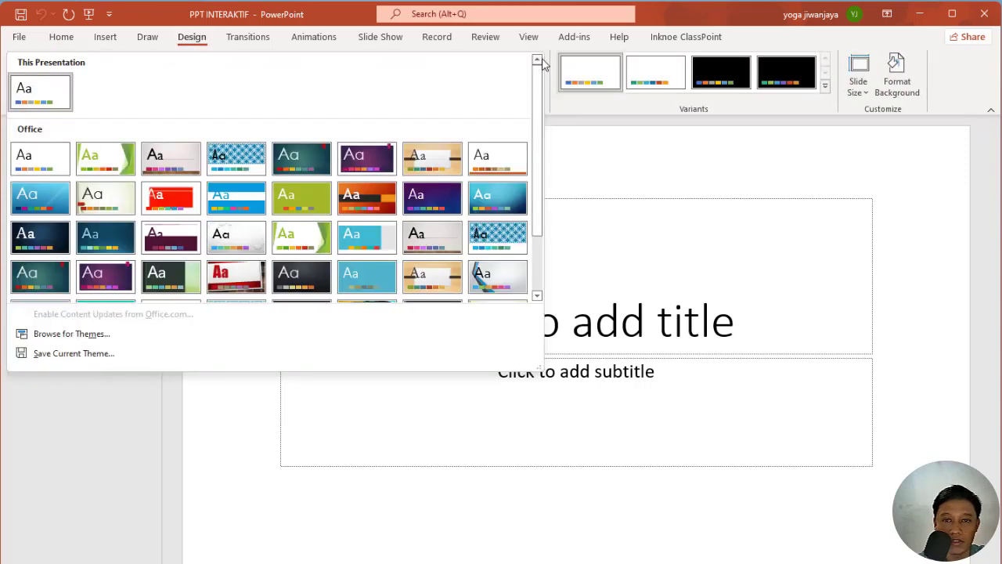
{"action": "left_click", "coordinate": [607, 237]}
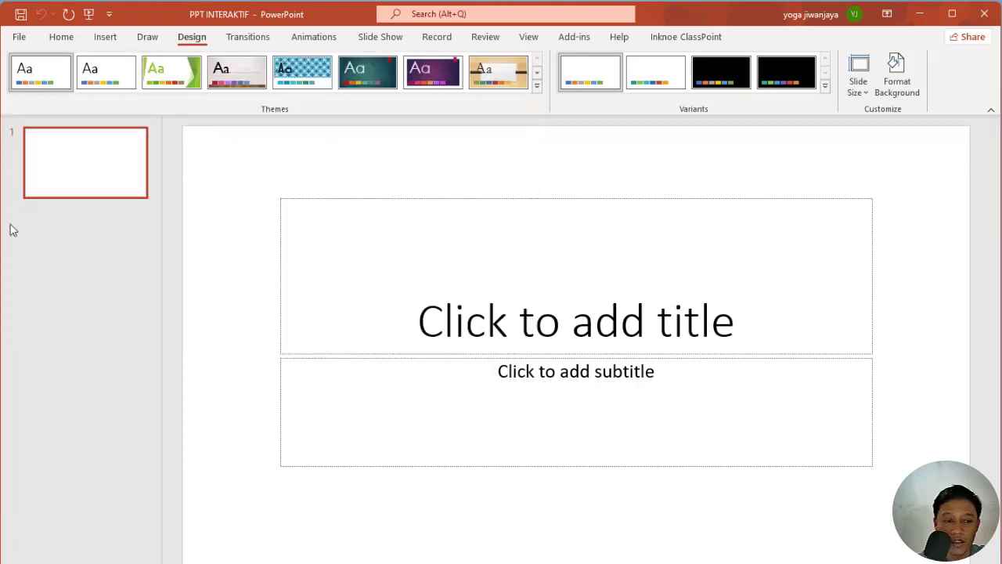
{"action": "left_click", "coordinate": [95, 207]}
{"action": "left_click", "coordinate": [97, 177]}
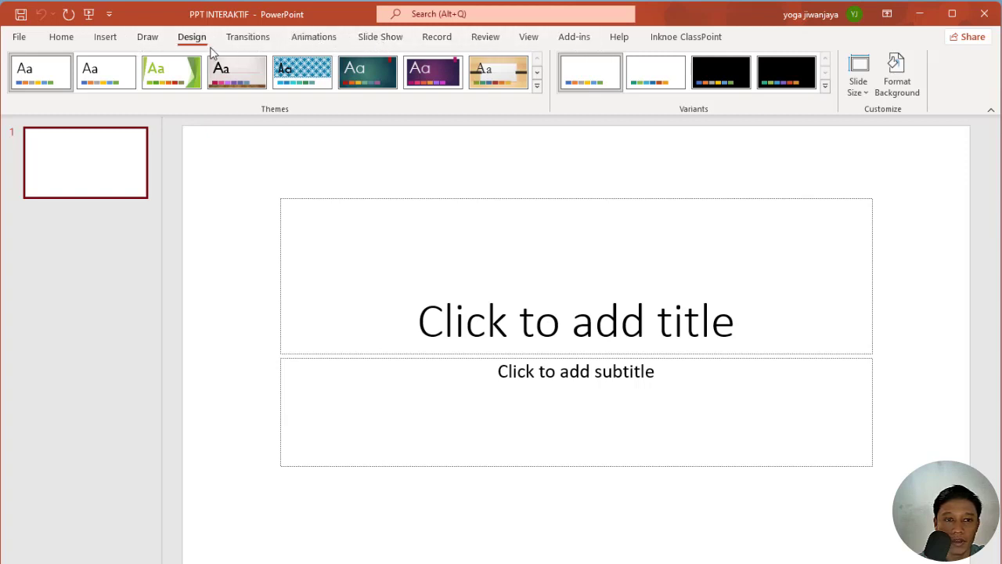
Switch to Slide Master view and select the main master slide above the layouts
{"action": "left_click", "coordinate": [533, 39]}
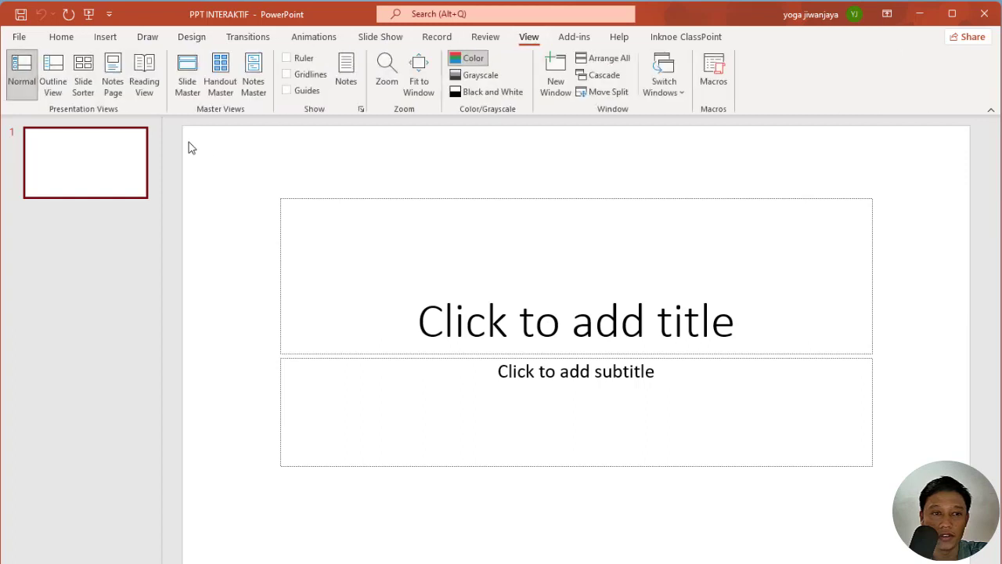
{"action": "left_click", "coordinate": [186, 79]}
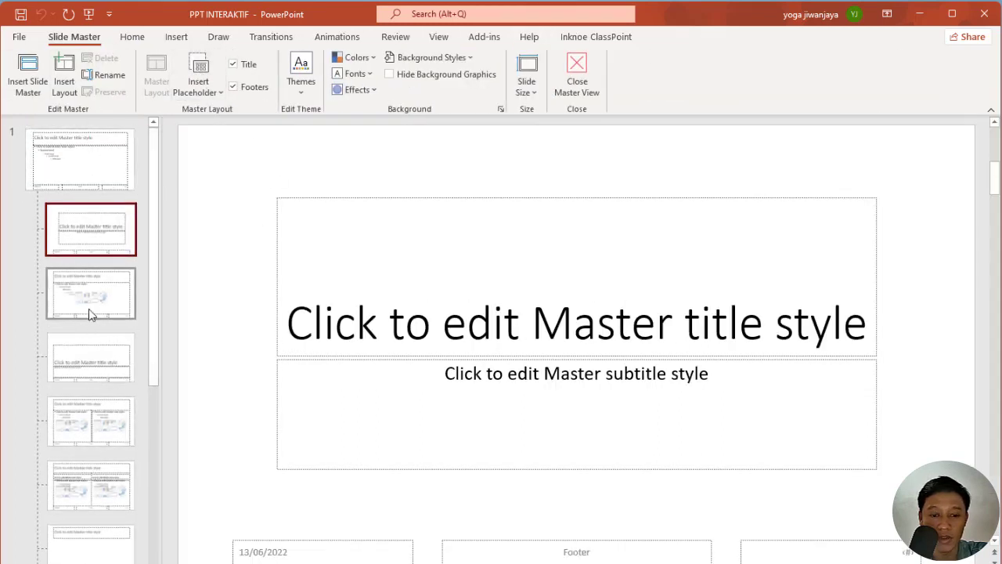
{"action": "scroll", "coordinate": [99, 493], "scroll_direction": "down", "scroll_amount": 1}
{"action": "scroll", "coordinate": [103, 410], "scroll_direction": "up", "scroll_amount": 1}
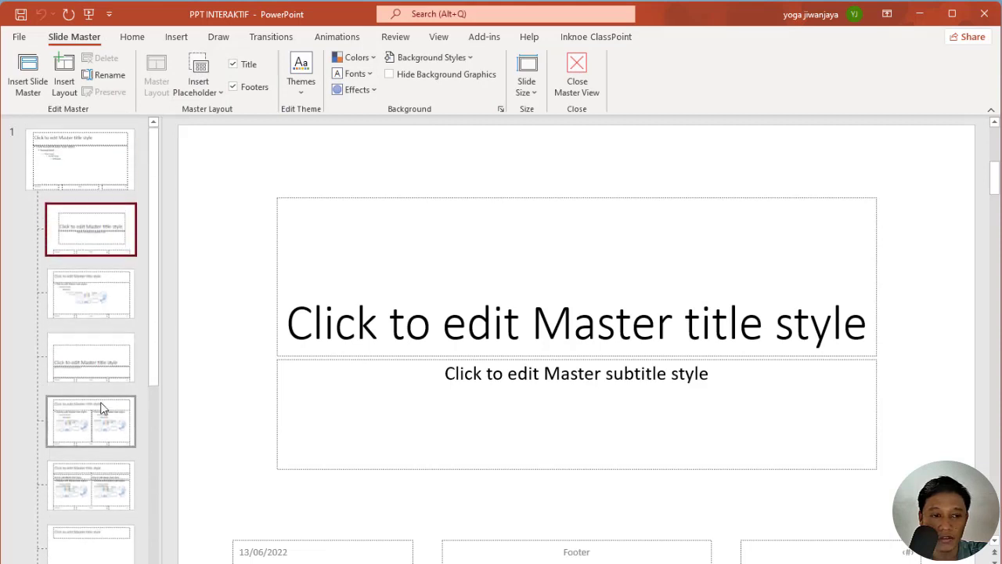
{"action": "left_click", "coordinate": [87, 170]}
Draw a rectangle covering the entire master slide, about 33.87 cm wide and 19.05 cm high
{"action": "left_click", "coordinate": [179, 39]}
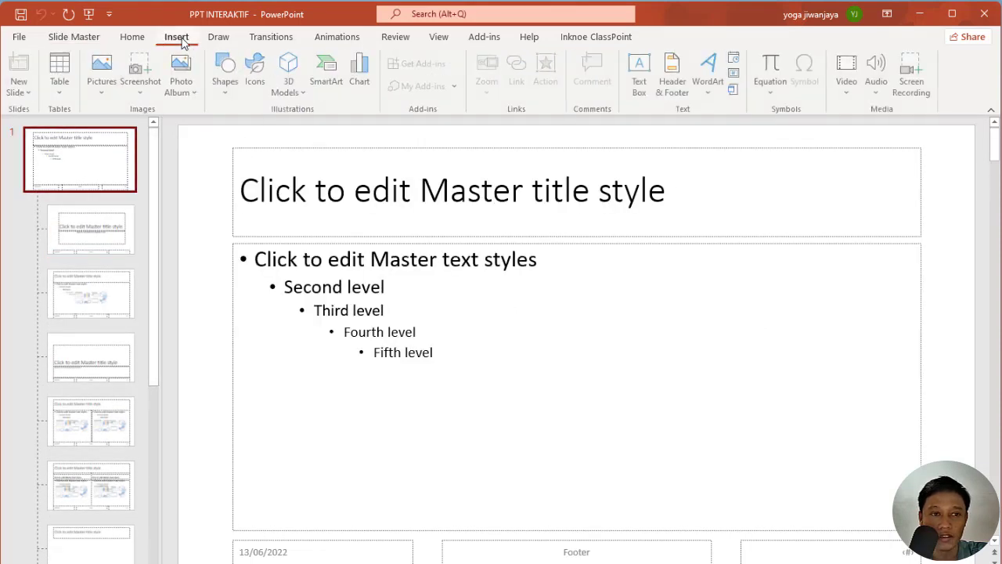
{"action": "left_click", "coordinate": [227, 92]}
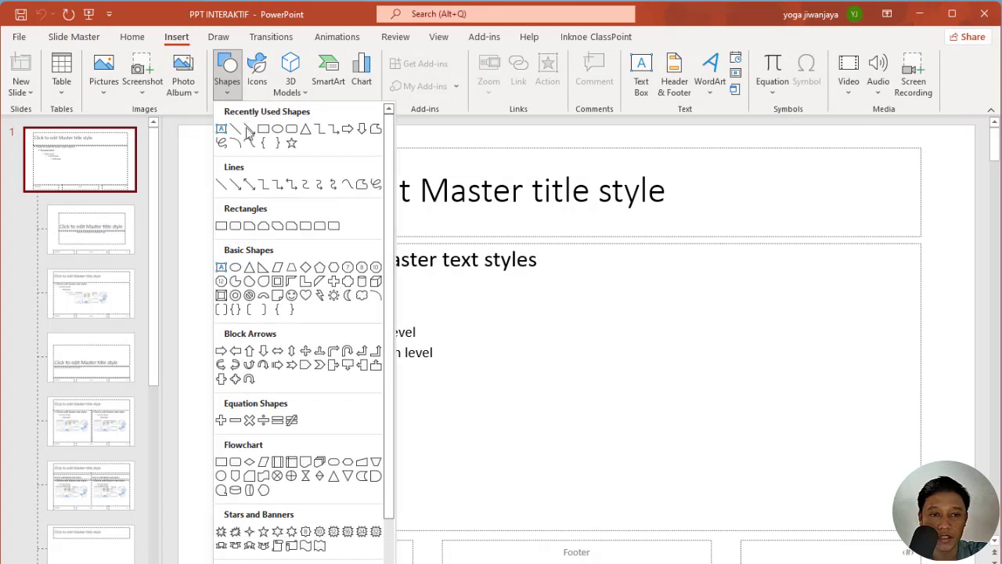
{"action": "left_click", "coordinate": [264, 129]}
{"action": "left_click_drag", "start_coordinate": [177, 125], "coordinate": [975, 558]}
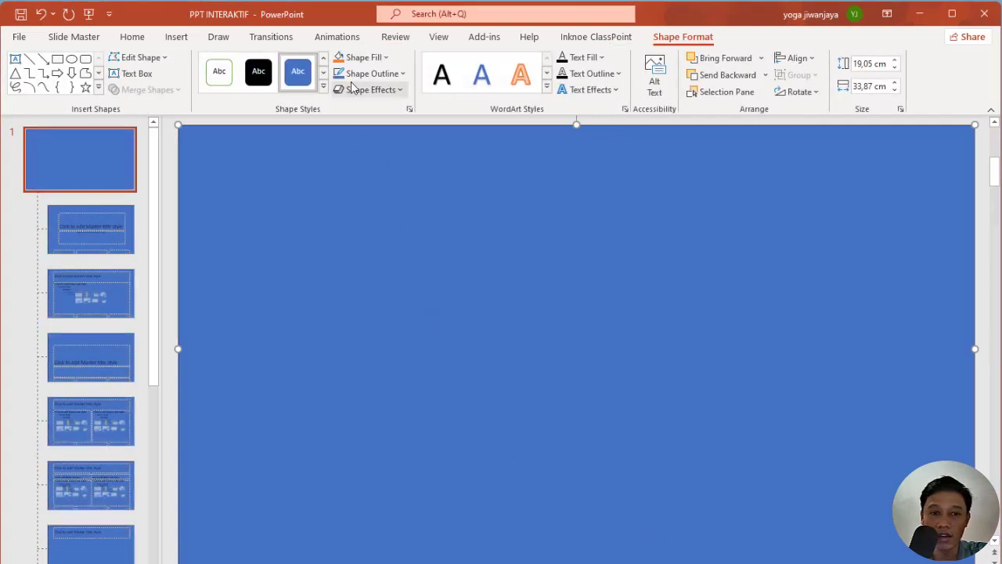
Fill the full-slide rectangle with the custom light blue color #E8EEF8
{"action": "left_click", "coordinate": [364, 57]}
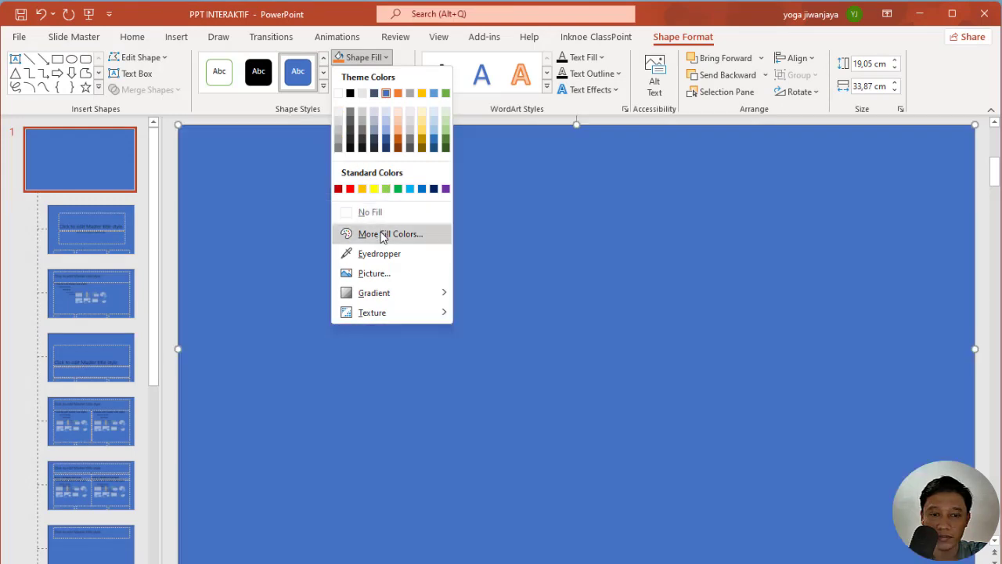
{"action": "left_click", "coordinate": [382, 234]}
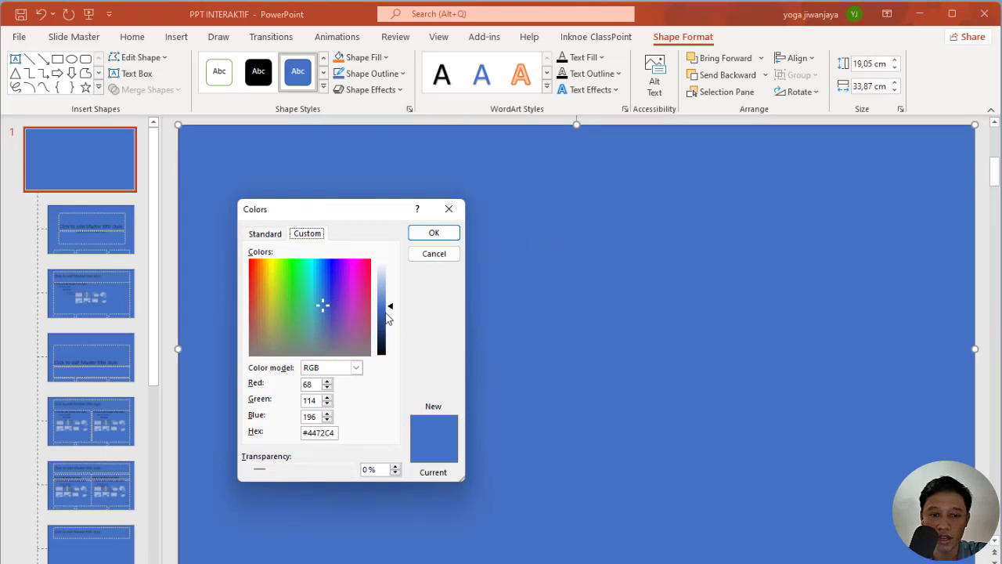
{"action": "left_click_drag", "start_coordinate": [393, 311], "coordinate": [392, 270]}
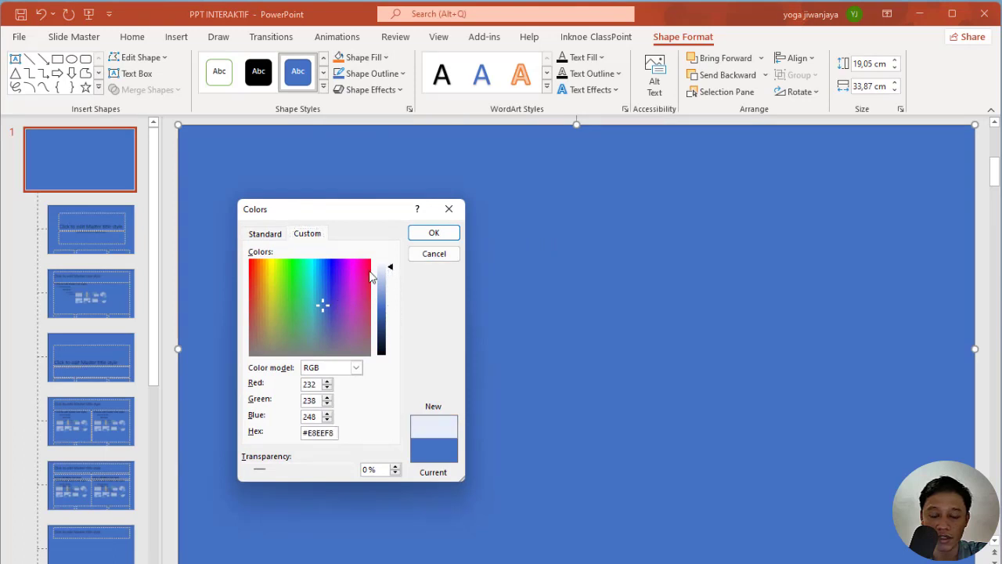
{"action": "left_click", "coordinate": [433, 233]}
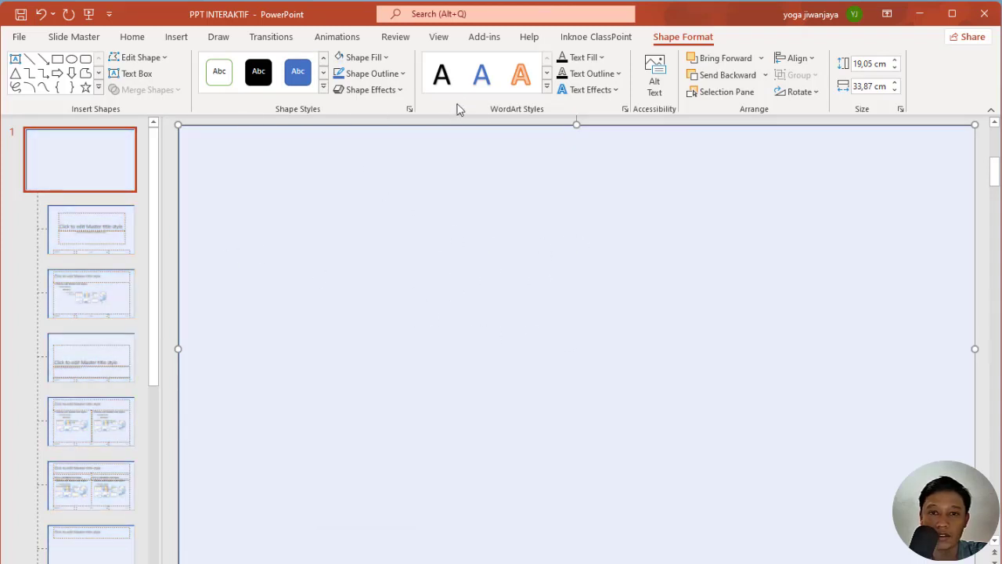
Return to Normal view and add a new slide after the title slide
{"action": "left_click", "coordinate": [439, 36]}
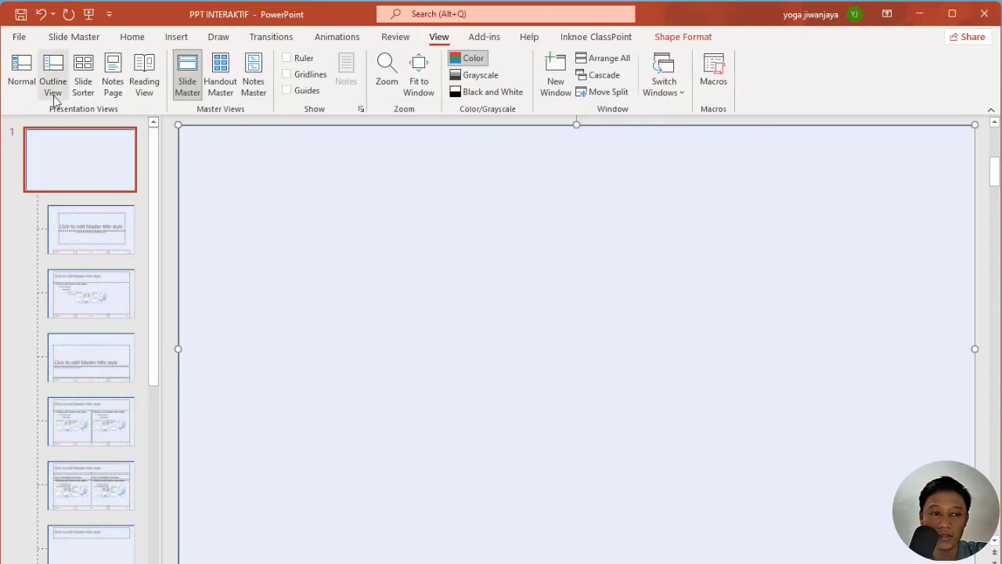
{"action": "left_click", "coordinate": [21, 75]}
{"action": "right_click", "coordinate": [65, 240]}
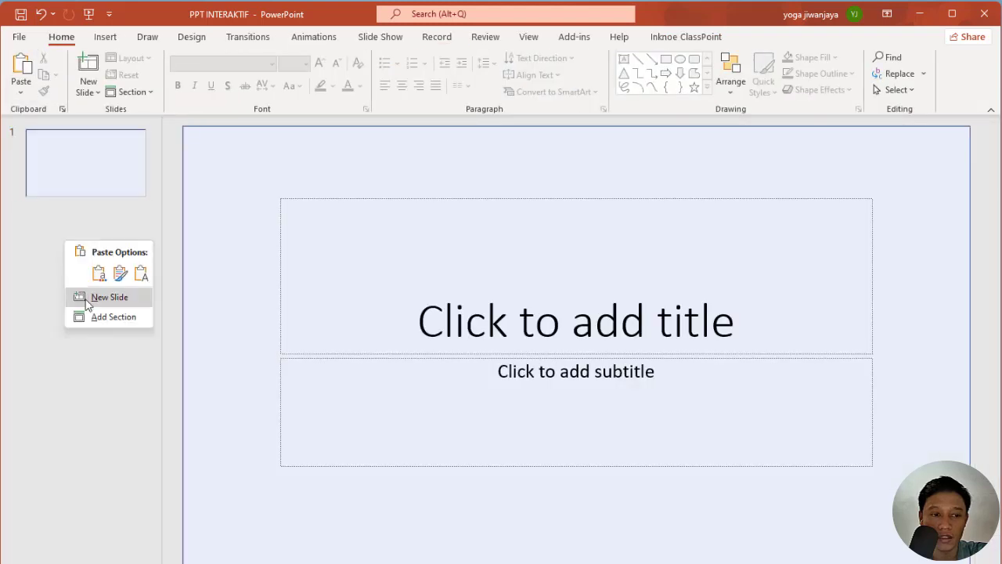
{"action": "left_click", "coordinate": [86, 302]}
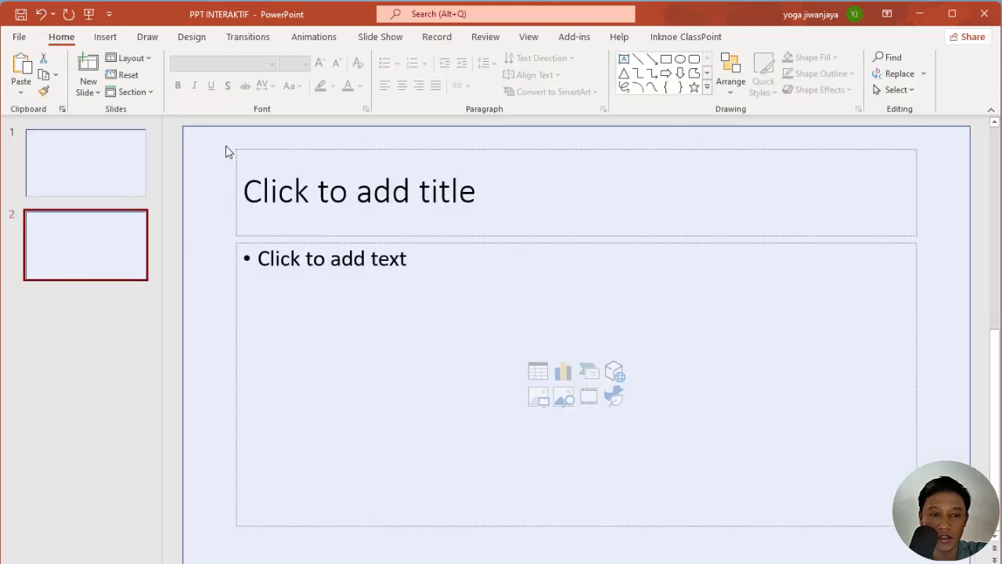
{"action": "left_click", "coordinate": [87, 174]}
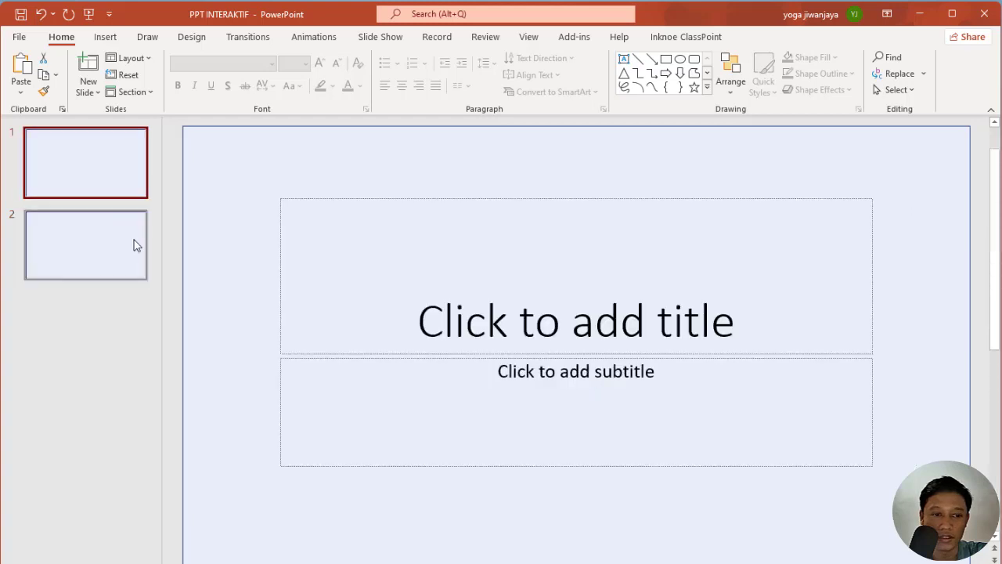
{"action": "left_click", "coordinate": [131, 244]}
{"action": "left_click", "coordinate": [106, 179]}
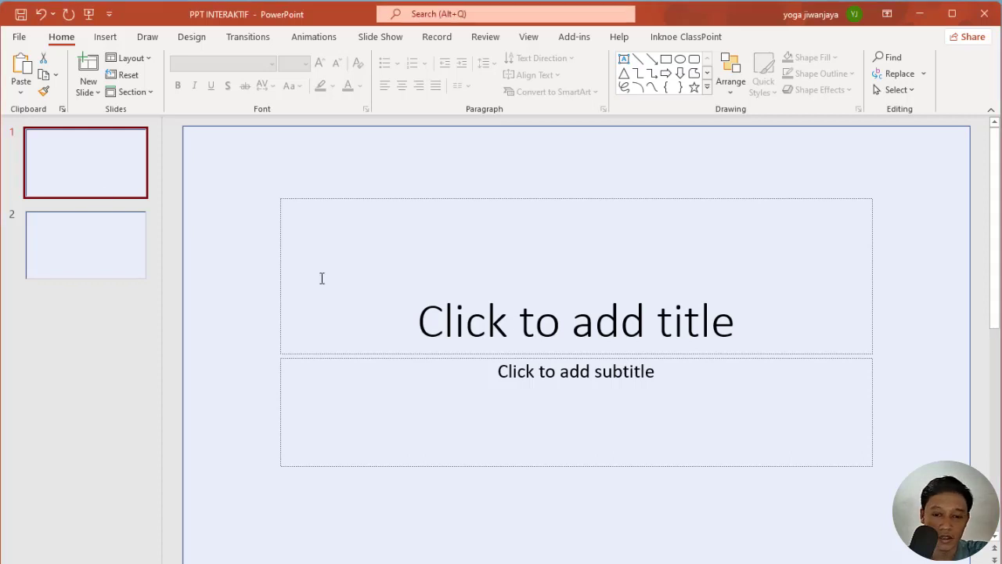
{"action": "left_click", "coordinate": [114, 257]}
{"action": "left_click", "coordinate": [103, 174]}
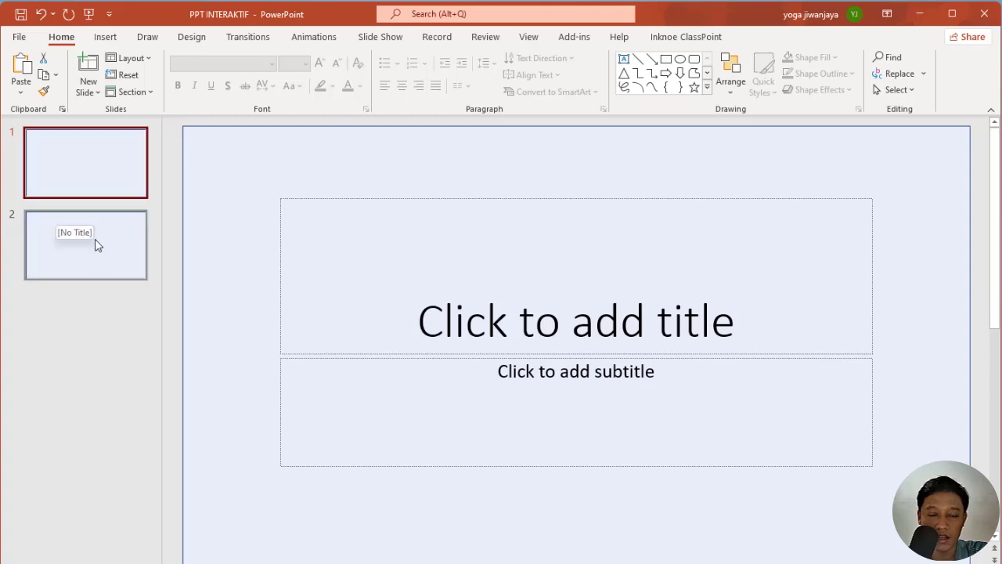
Enter the title EKOSISTEM in the title placeholder of the first slide
{"action": "left_click", "coordinate": [493, 268]}
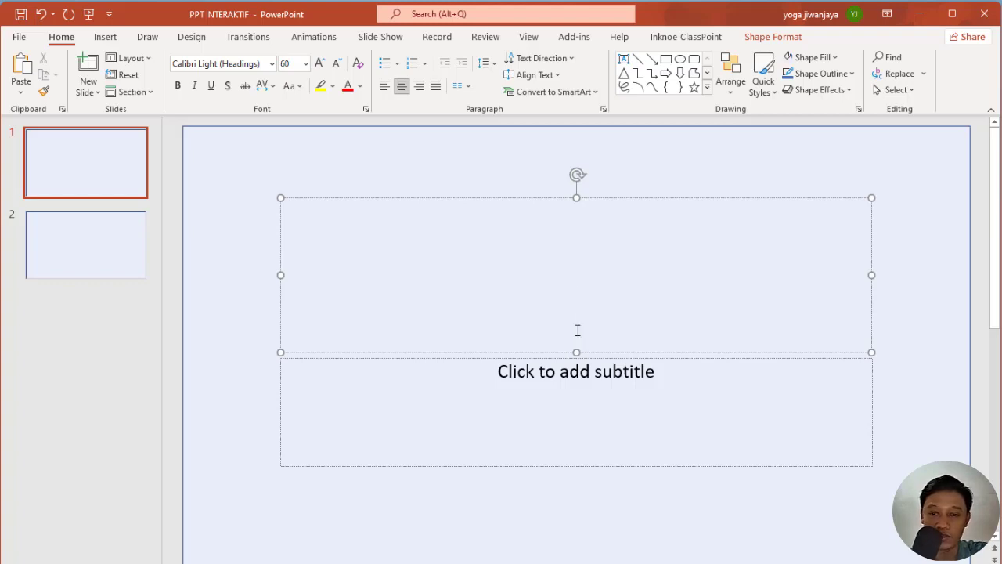
{"action": "type", "text": "ekosis"}
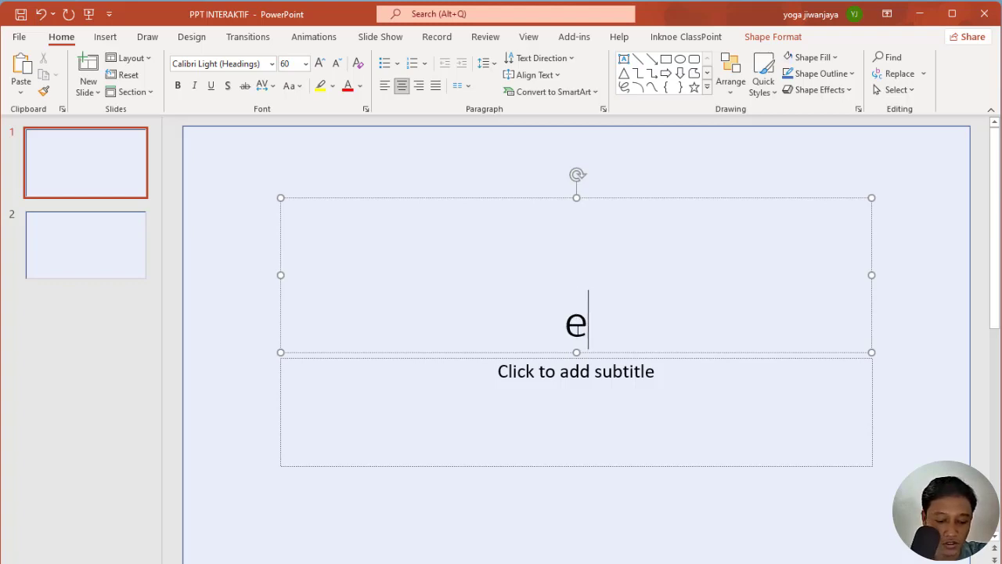
{"action": "key", "text": "BackSpace"}
{"action": "key", "text": "BackSpace"}
{"action": "key", "text": "BackSpace"}
{"action": "key", "text": "BackSpace"}
{"action": "key", "text": "BackSpace"}
{"action": "key", "text": "BackSpace"}
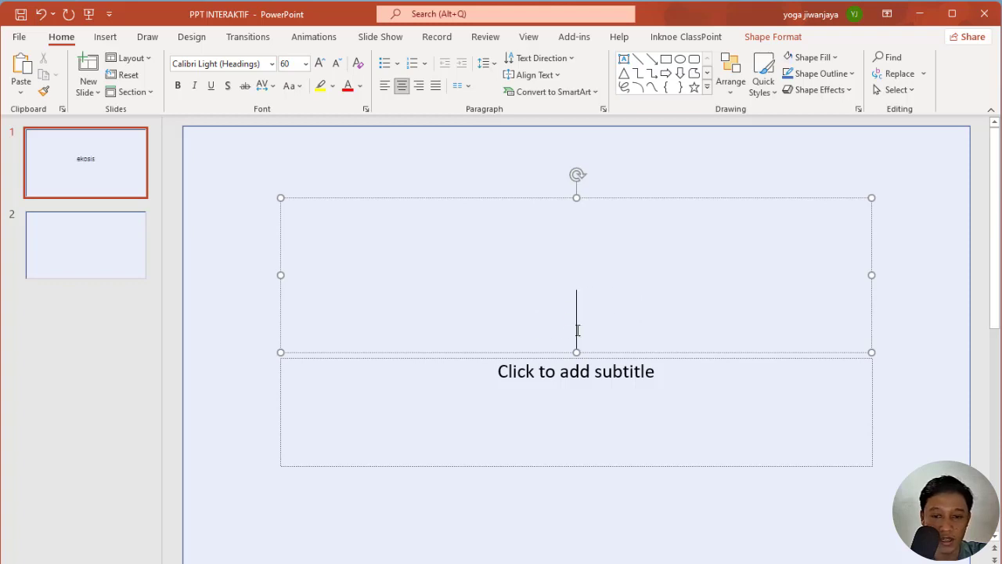
{"action": "type", "text": "EKOSUIS"}
{"action": "key", "text": "BackSpace"}
{"action": "key", "text": "BackSpace"}
{"action": "key", "text": "BackSpace"}
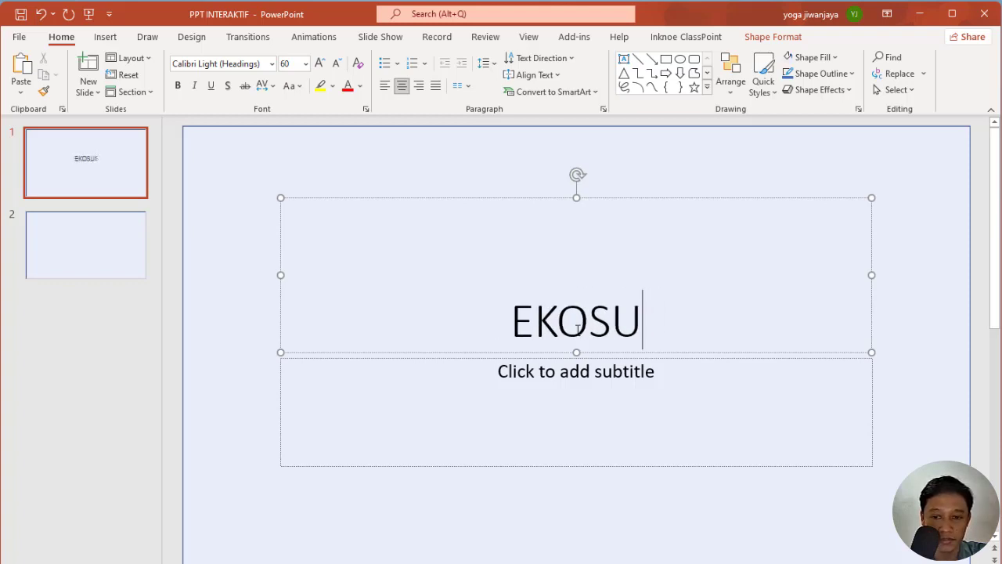
{"action": "type", "text": "ISTEM"}
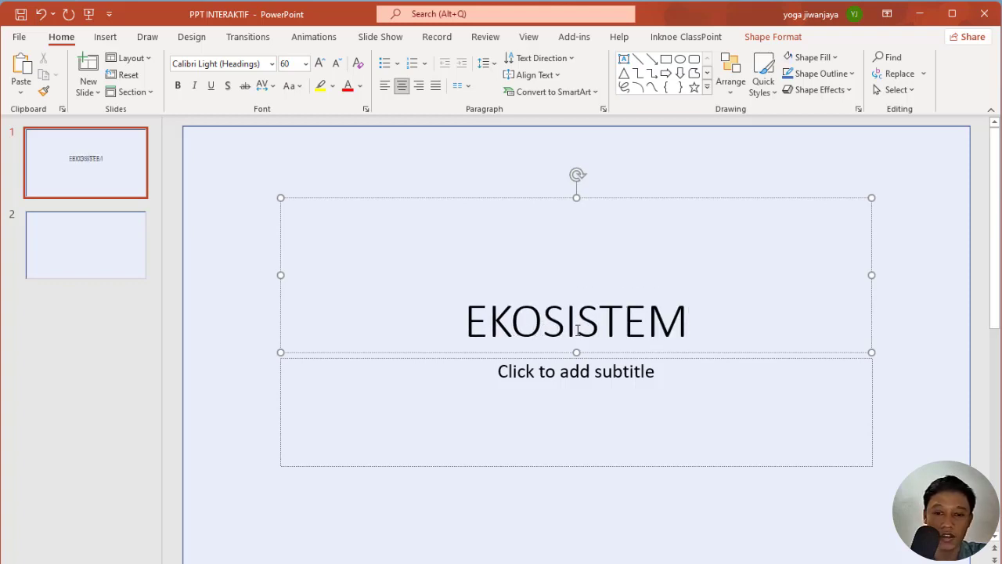
Delete the content and title placeholders from the second slide
{"action": "left_click", "coordinate": [87, 222]}
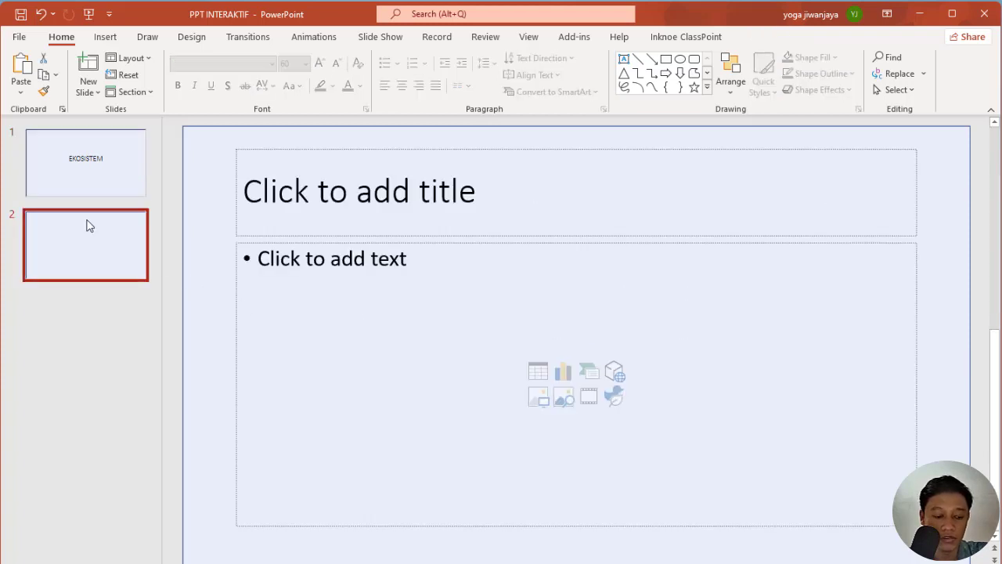
{"action": "left_click", "coordinate": [518, 242]}
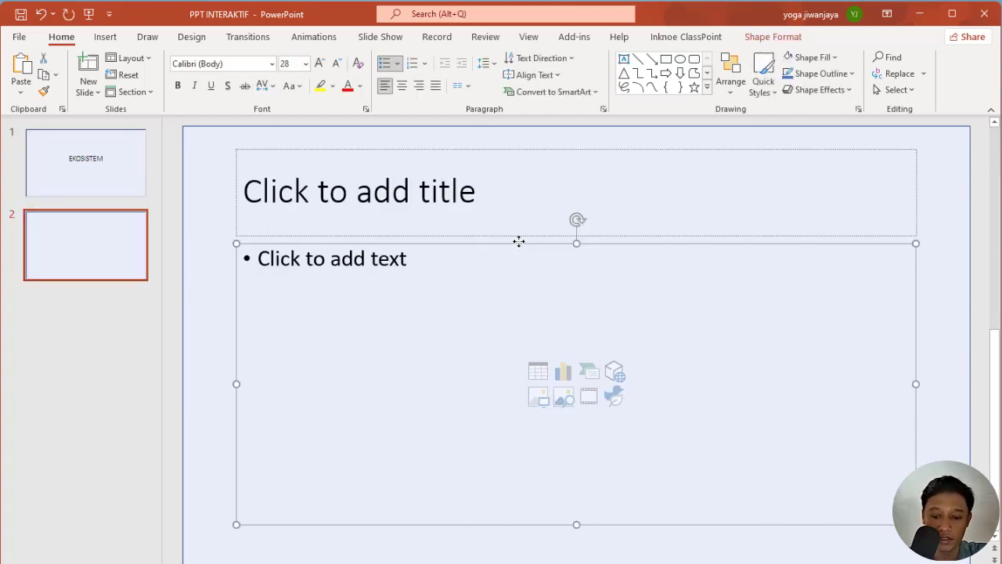
{"action": "key", "text": "Delete"}
{"action": "left_click", "coordinate": [518, 234]}
{"action": "key", "text": "Delete"}
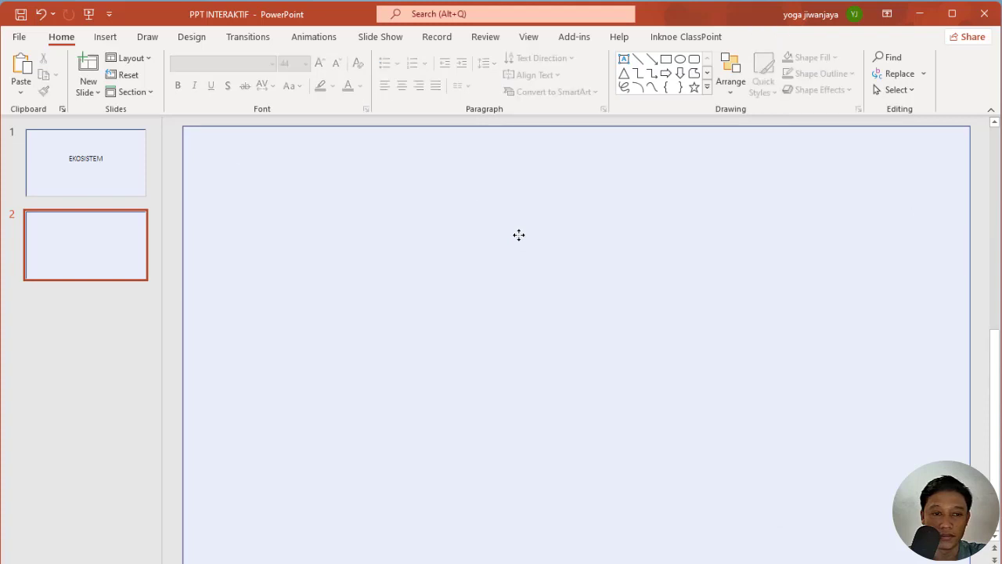
Draw a full-width header rectangle, about 33.87 cm by 2.06 cm, along the second slide's upper edge and fill it with the theme blue
{"action": "left_click", "coordinate": [111, 258]}
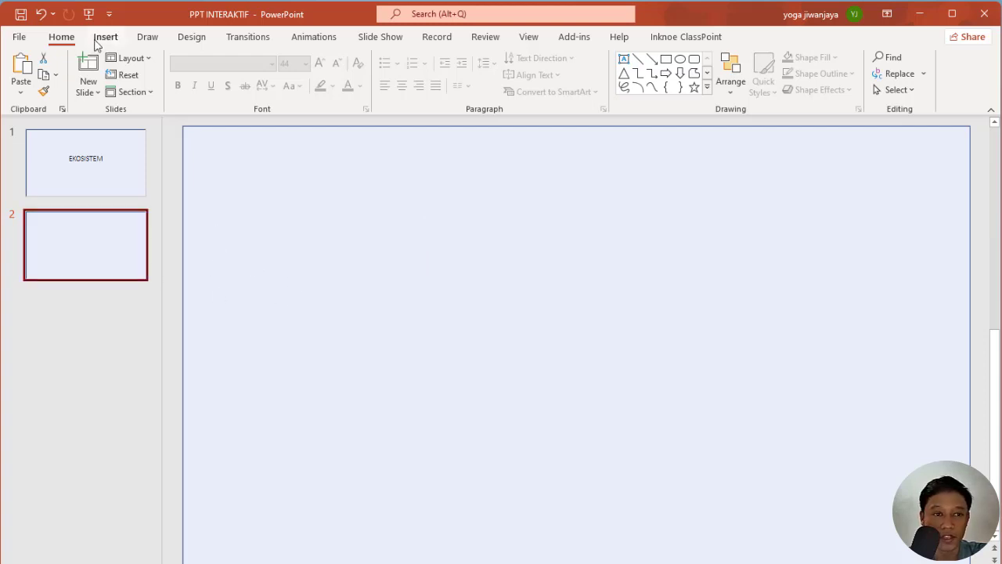
{"action": "left_click", "coordinate": [106, 40]}
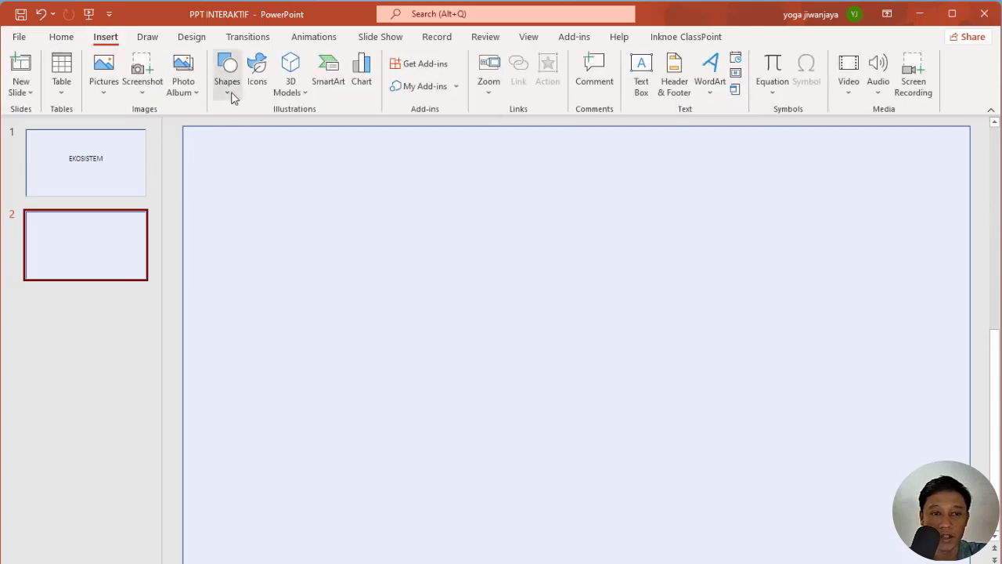
{"action": "left_click", "coordinate": [230, 93]}
{"action": "left_click", "coordinate": [263, 130]}
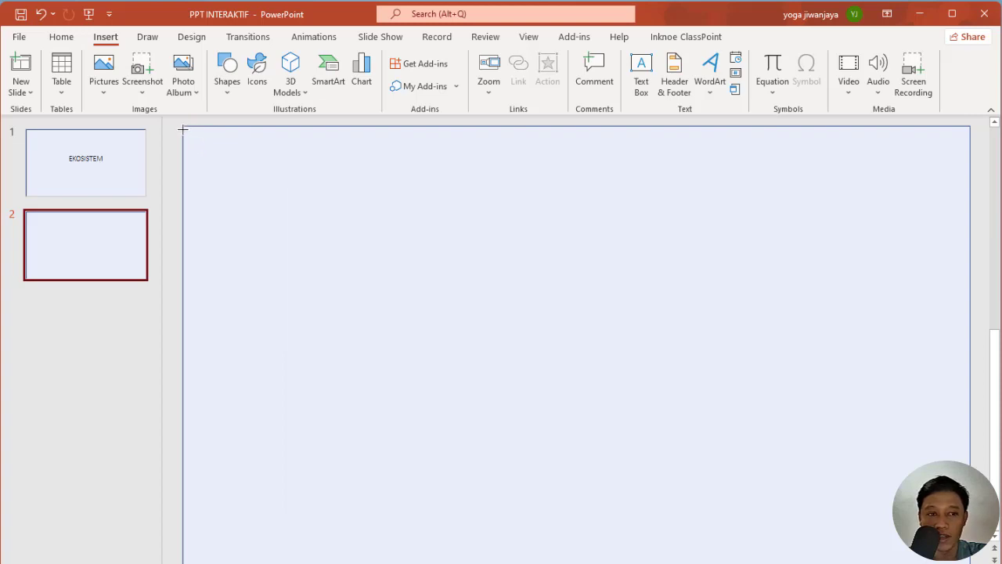
{"action": "left_click_drag", "start_coordinate": [182, 126], "coordinate": [969, 175]}
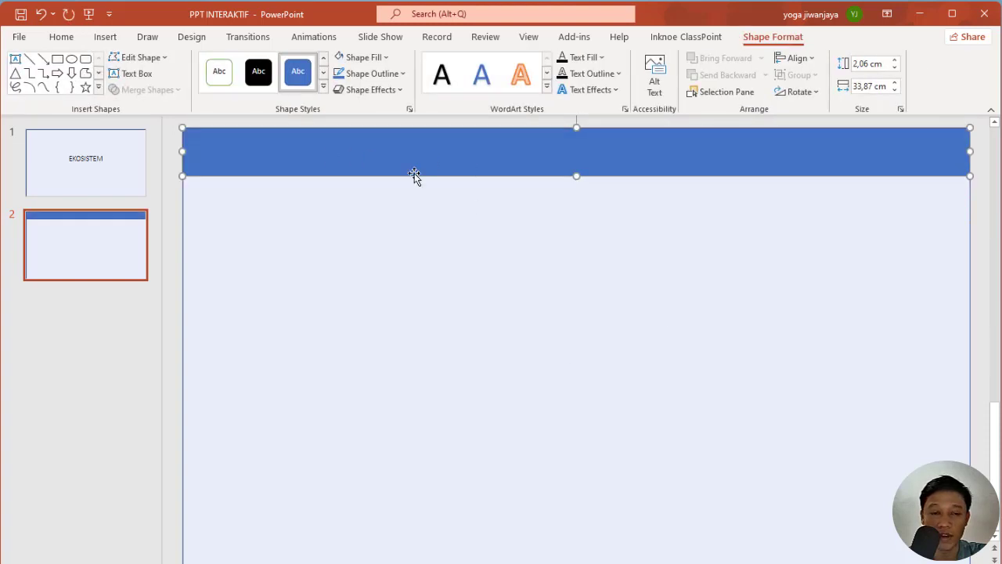
{"action": "left_click", "coordinate": [368, 57]}
{"action": "left_click", "coordinate": [385, 93]}
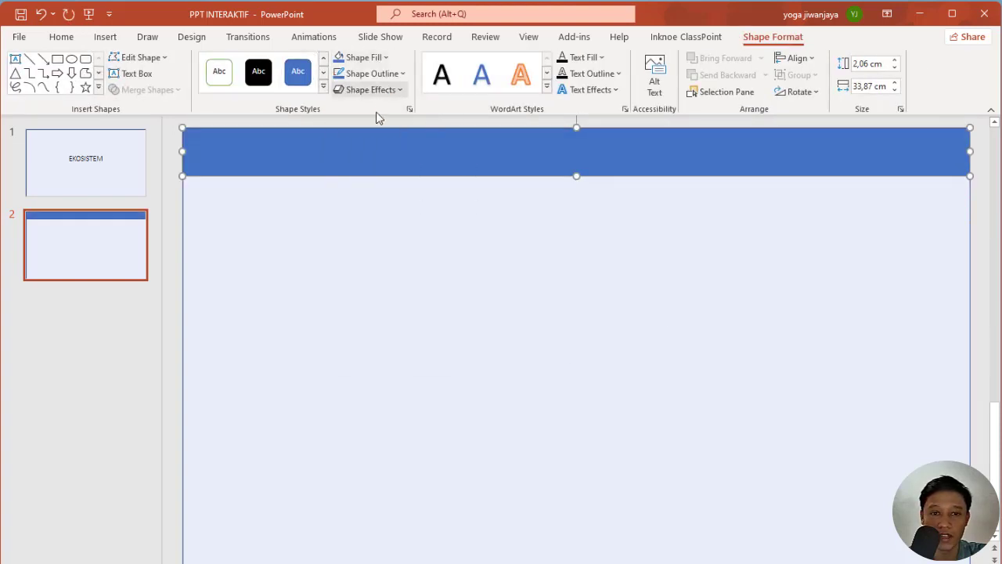
{"action": "left_click", "coordinate": [219, 208]}
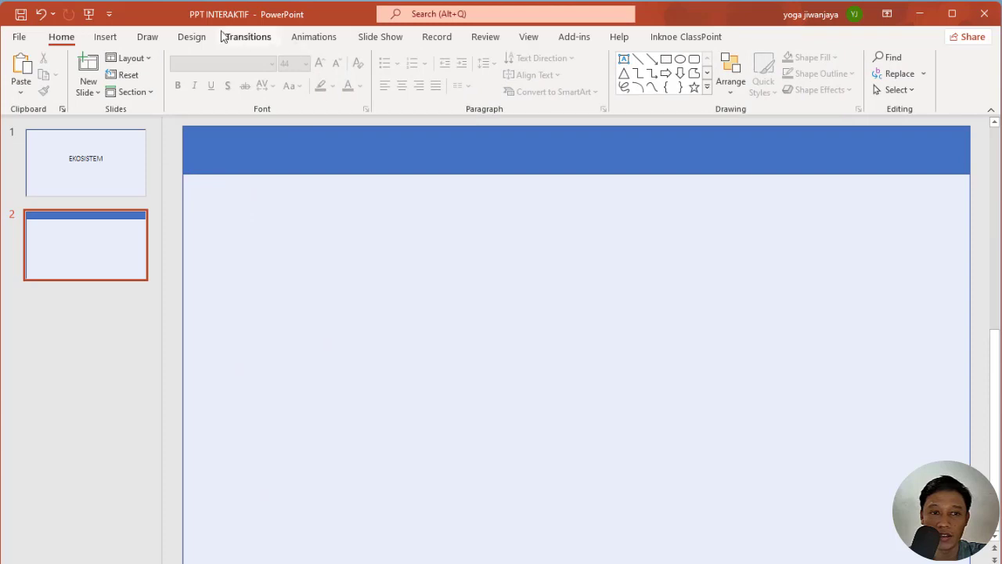
Draw a small rectangle, about 4.48 cm wide and 1.27 cm high, just below the header bar near the slide's left edge
{"action": "left_click", "coordinate": [109, 38]}
{"action": "left_click", "coordinate": [229, 90]}
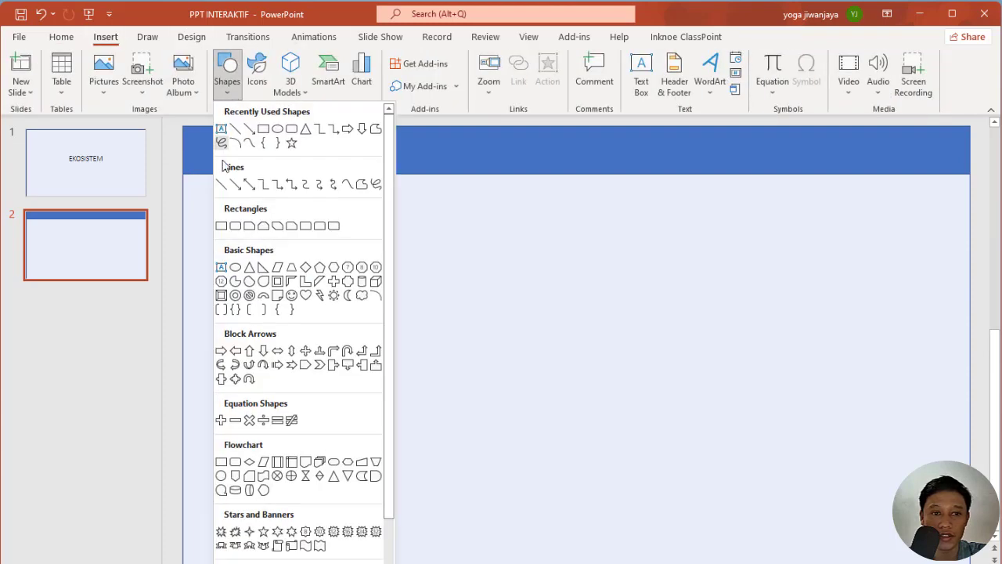
{"action": "left_click", "coordinate": [266, 130]}
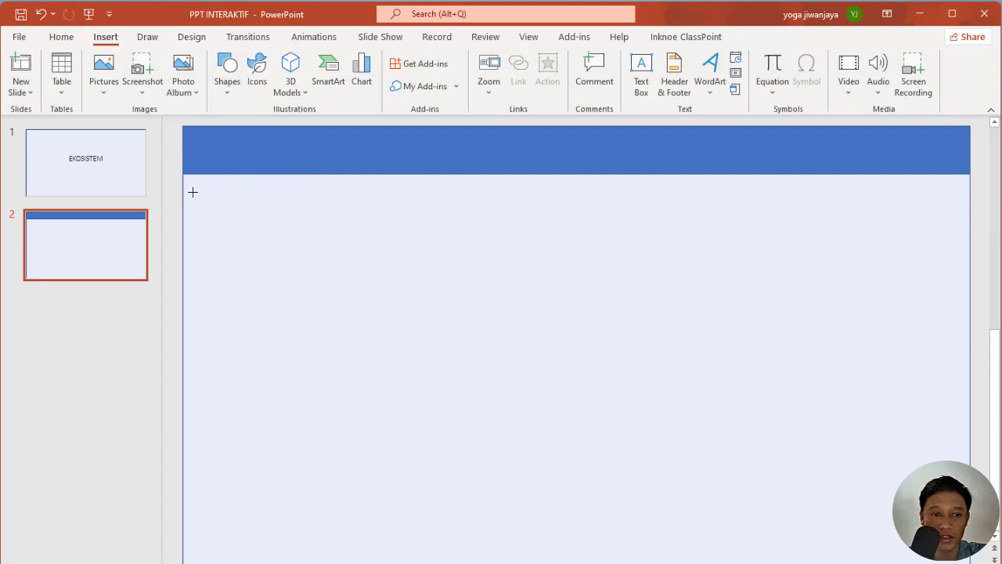
{"action": "left_click_drag", "start_coordinate": [192, 191], "coordinate": [295, 220]}
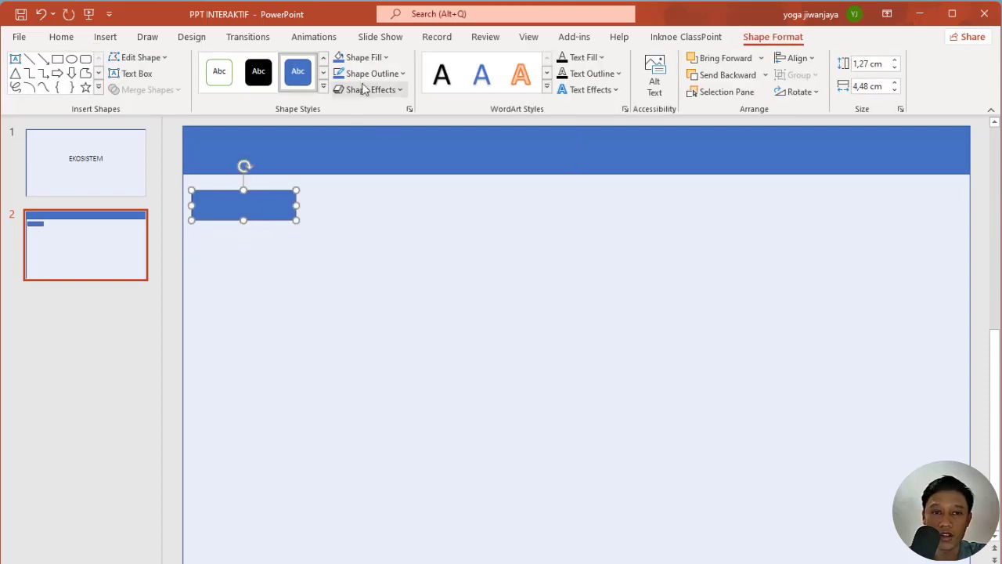
{"action": "left_click", "coordinate": [362, 58]}
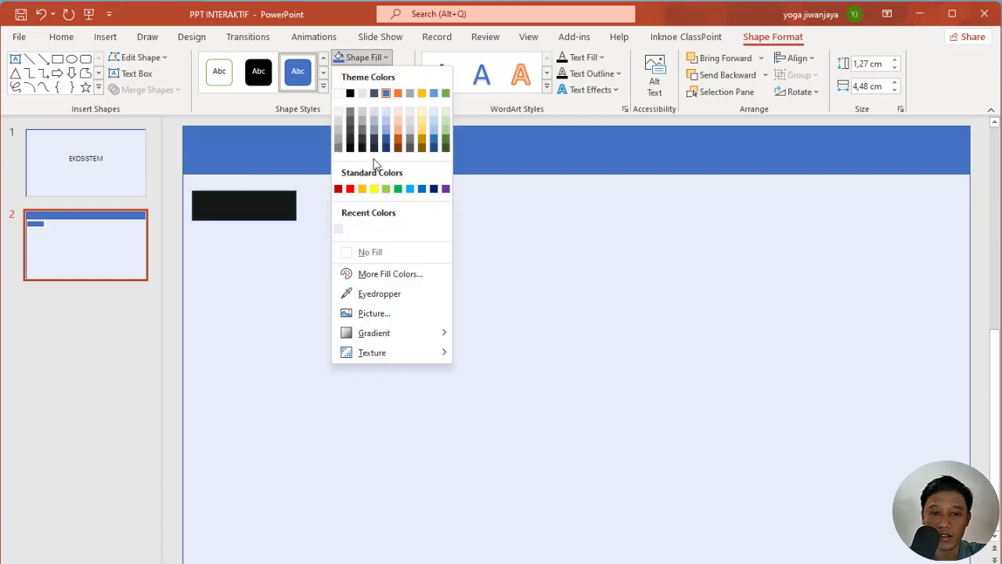
{"action": "left_click", "coordinate": [402, 276]}
{"action": "left_click", "coordinate": [434, 233]}
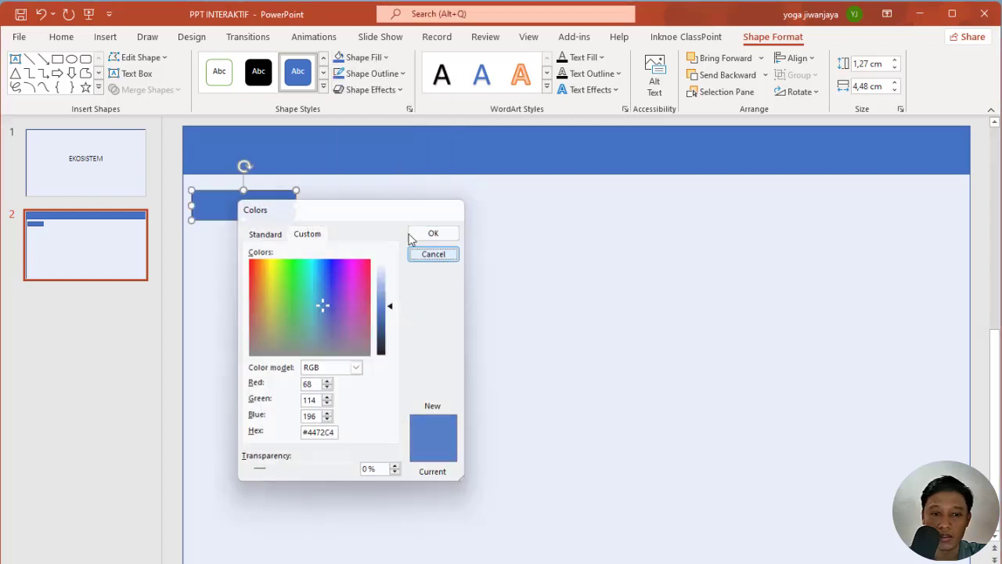
Fill the small rectangle below the header with dark gray from the theme colors
{"action": "left_click", "coordinate": [362, 57]}
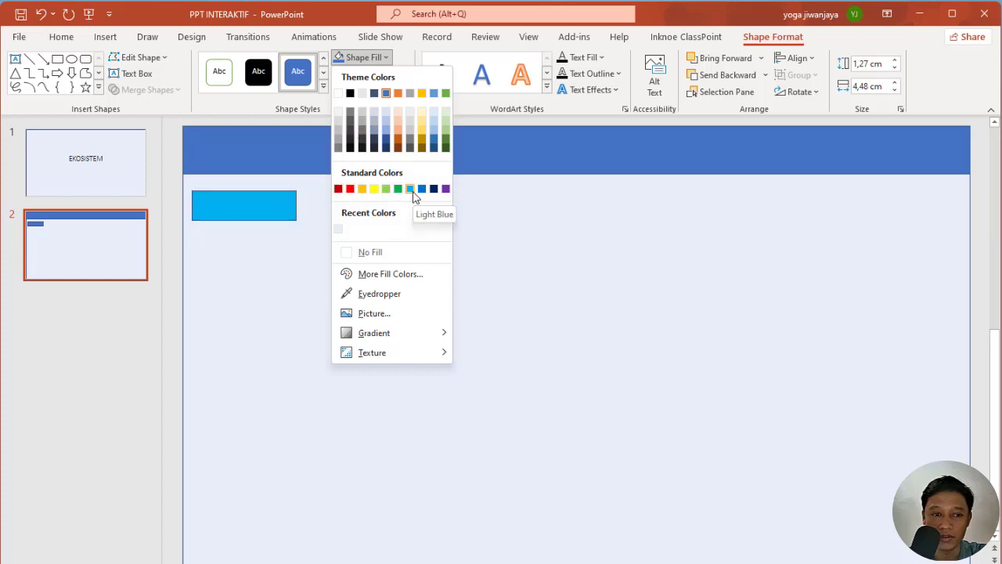
{"action": "left_click", "coordinate": [363, 132]}
{"action": "left_click", "coordinate": [278, 204]}
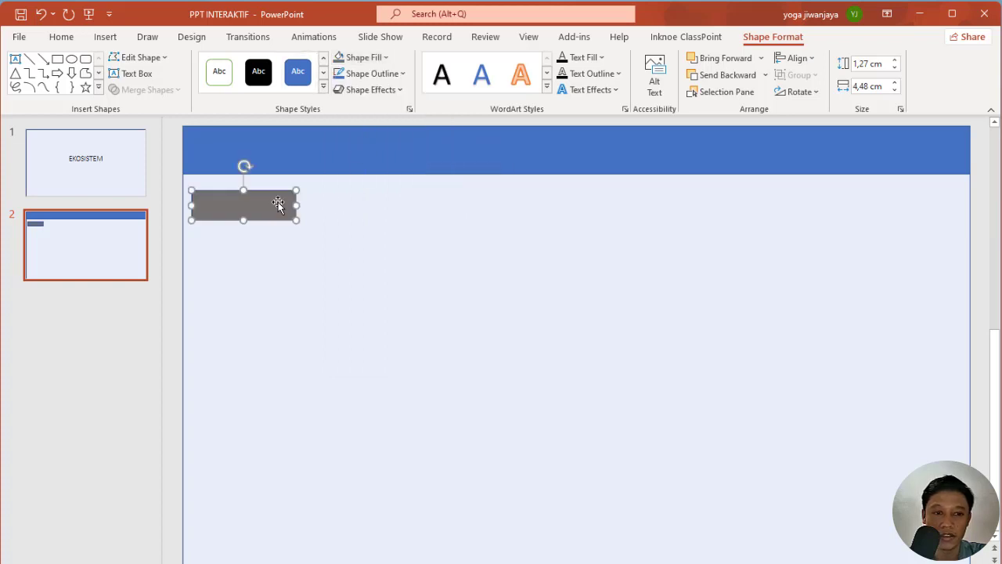
Give the small gray rectangle a white outline with a 3 pt weight
{"action": "left_click", "coordinate": [383, 77]}
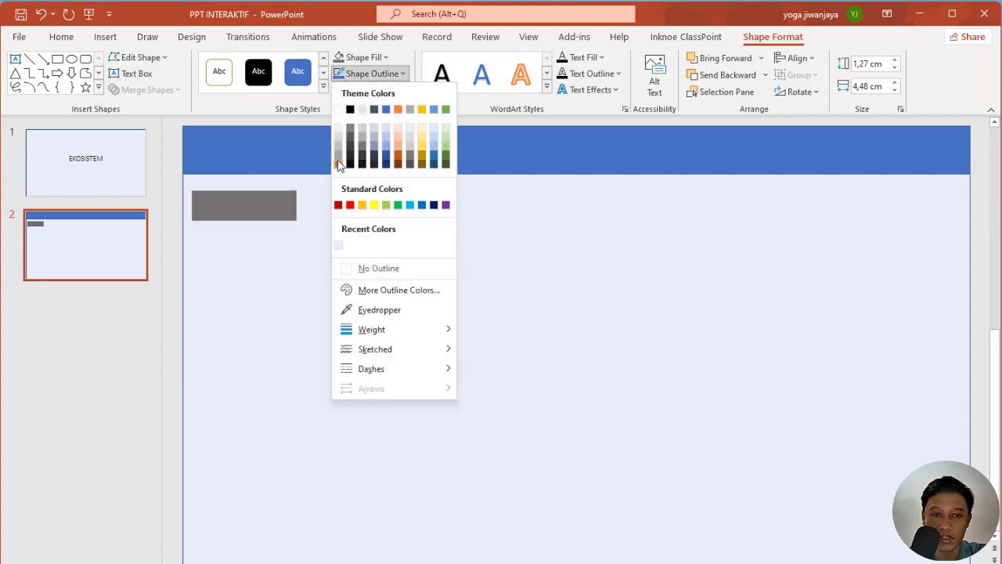
{"action": "left_click", "coordinate": [338, 110]}
{"action": "left_click", "coordinate": [350, 73]}
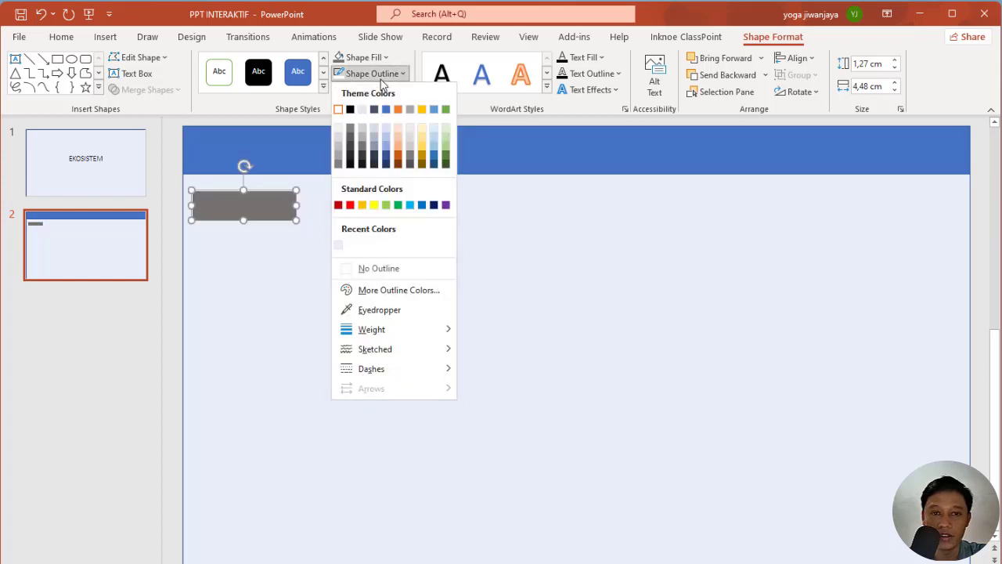
{"action": "mouse_move", "coordinate": [427, 329]}
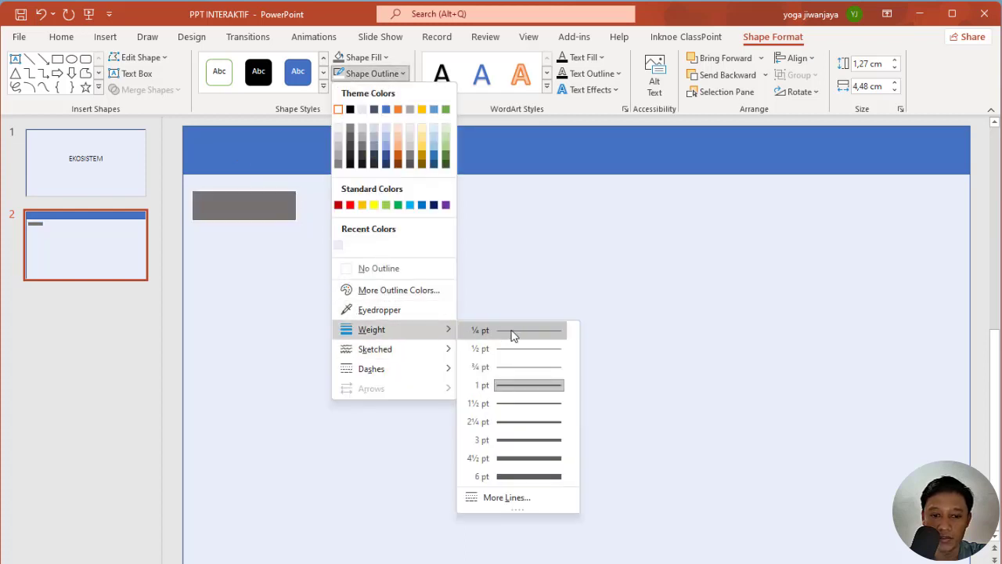
{"action": "left_click", "coordinate": [515, 439]}
{"action": "left_click", "coordinate": [367, 257]}
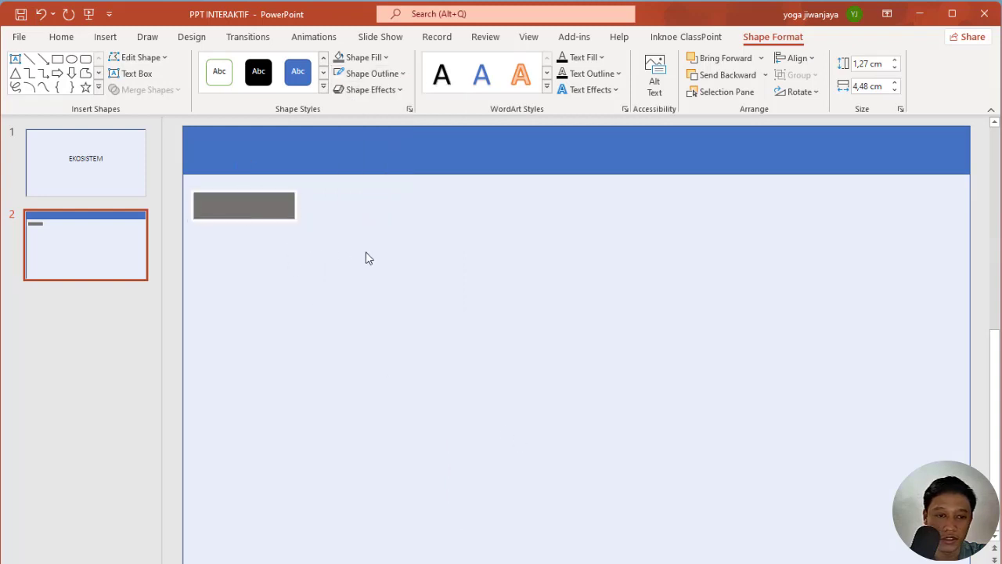
Duplicate the small gray rectangle downward to form an evenly spaced column of six identical menu buttons
{"action": "left_click", "coordinate": [259, 207]}
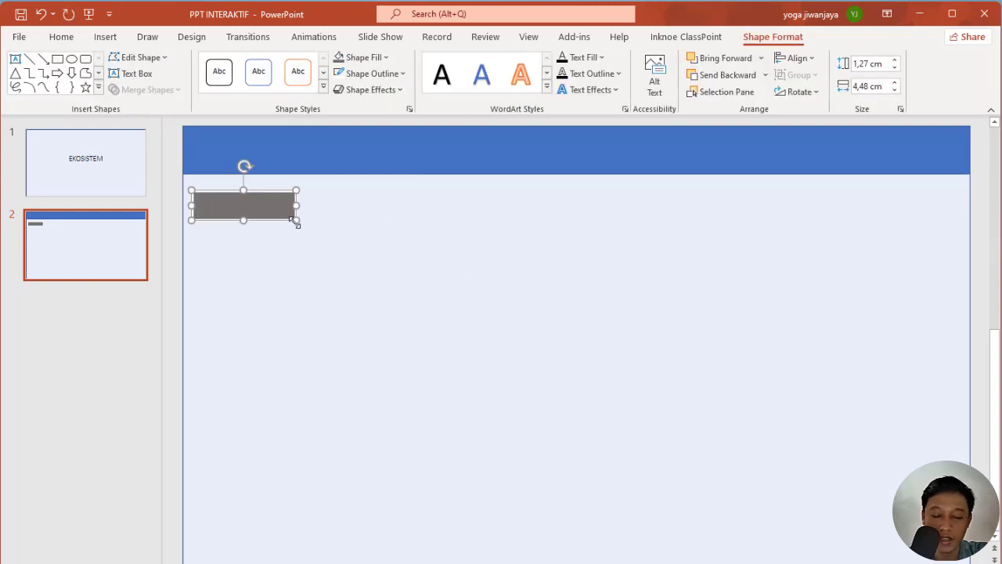
{"action": "left_click_drag", "start_coordinate": [296, 225], "coordinate": [269, 243]}
{"action": "key", "text": "ctrl+d"}
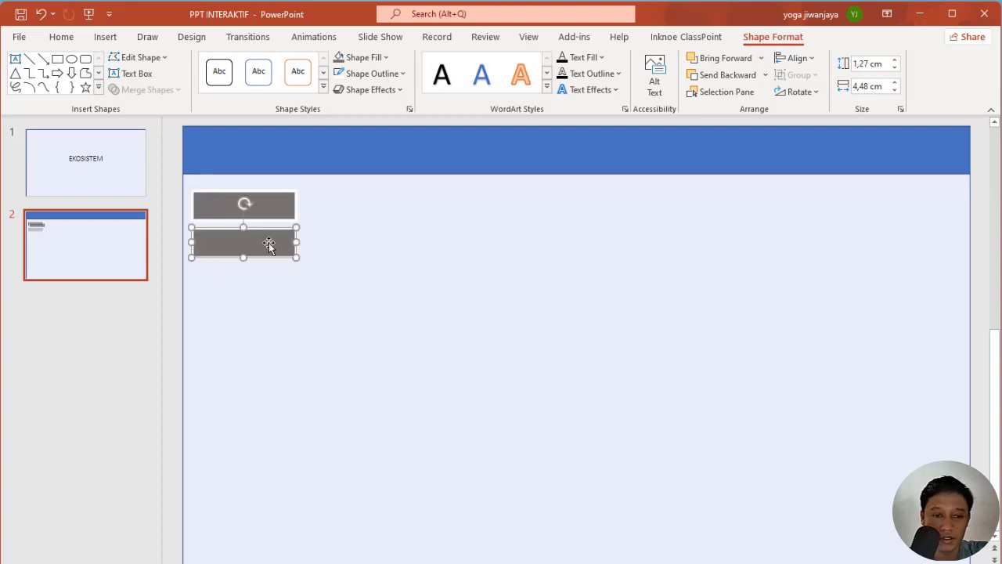
{"action": "left_click", "coordinate": [268, 213], "text": "shift"}
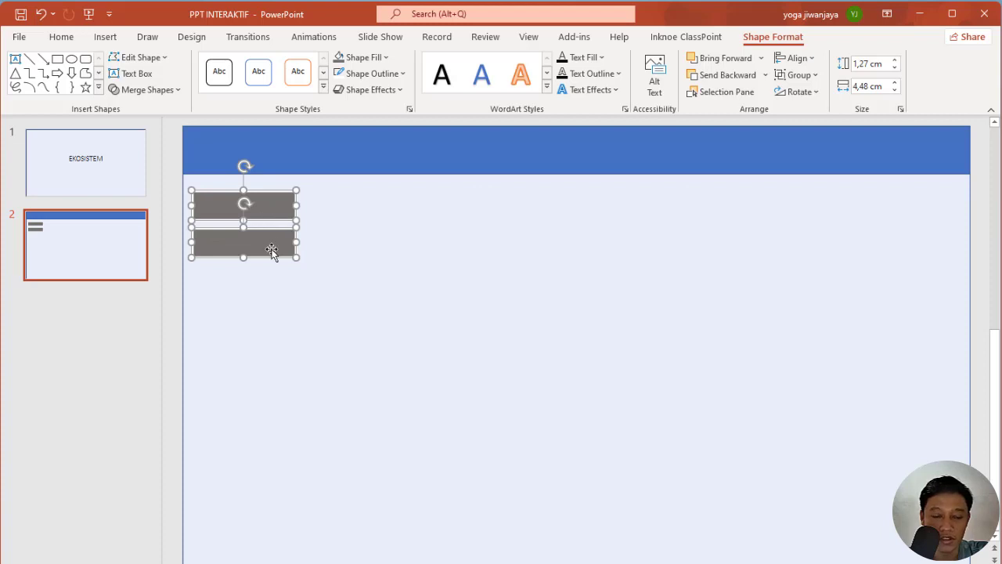
{"action": "key", "text": "ctrl+d"}
{"action": "left_click_drag", "start_coordinate": [274, 264], "coordinate": [267, 320]}
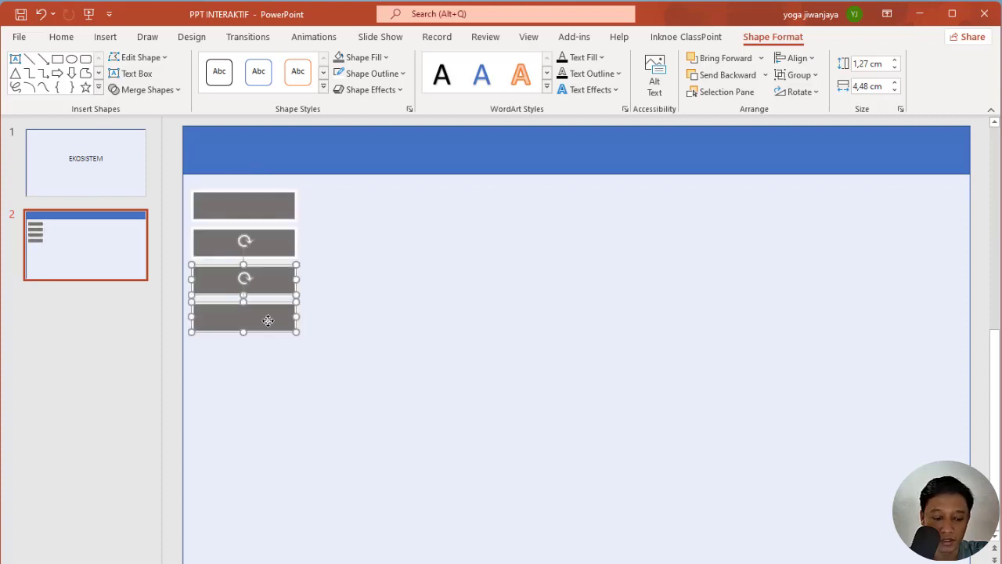
{"action": "key", "text": "ctrl+v"}
{"action": "left_click_drag", "start_coordinate": [265, 252], "coordinate": [257, 389]}
Label the topmost gray rectangle in the column KI KD
{"action": "left_click", "coordinate": [251, 205]}
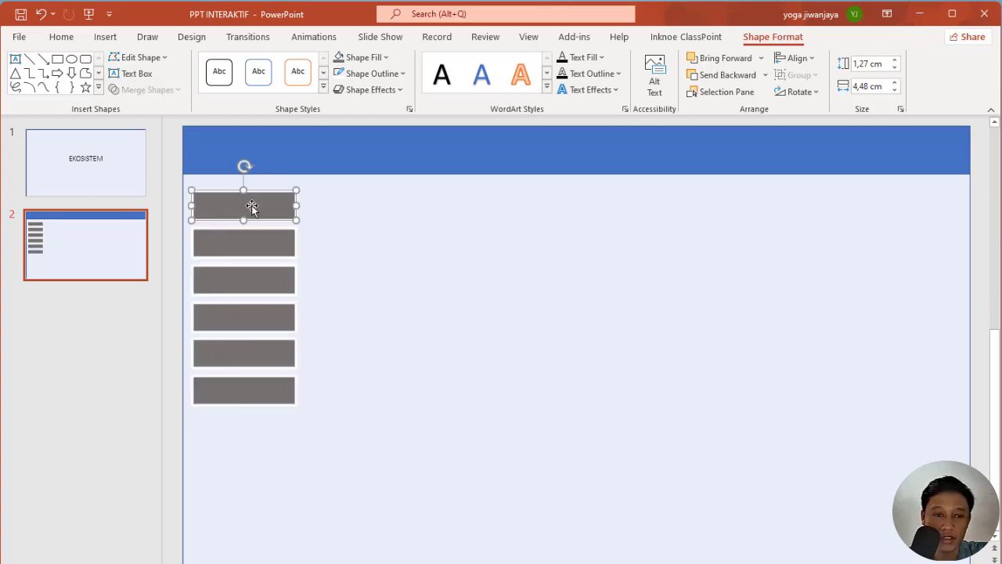
{"action": "right_click", "coordinate": [256, 211]}
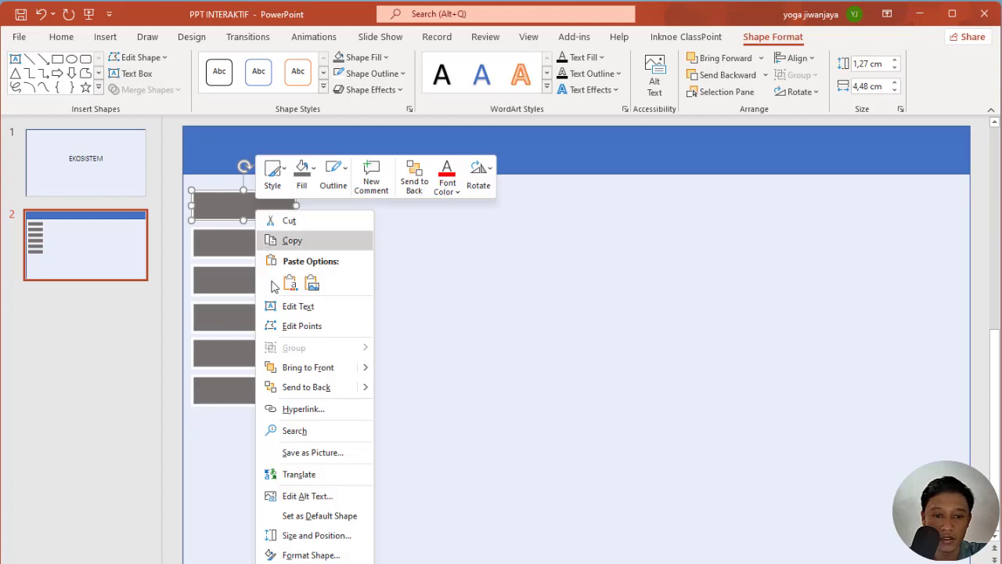
{"action": "left_click", "coordinate": [294, 309]}
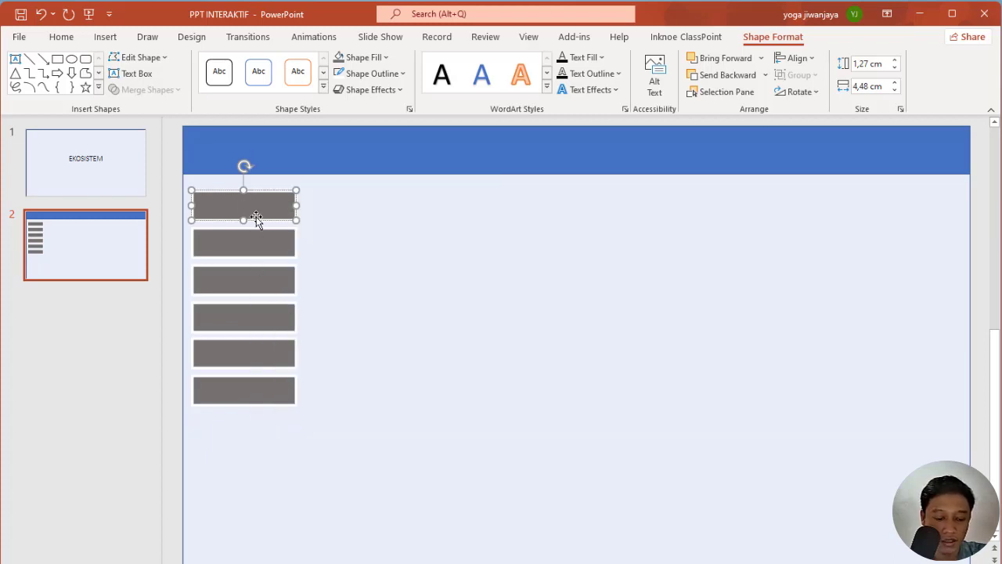
{"action": "type", "text": "KI"}
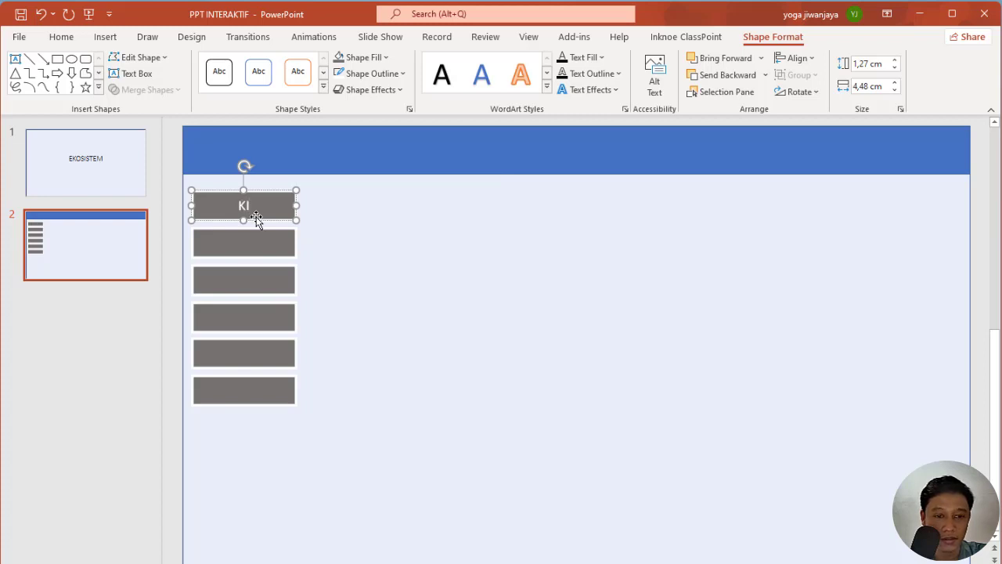
{"action": "type", "text": " KS"}
{"action": "key", "text": "BackSpace"}
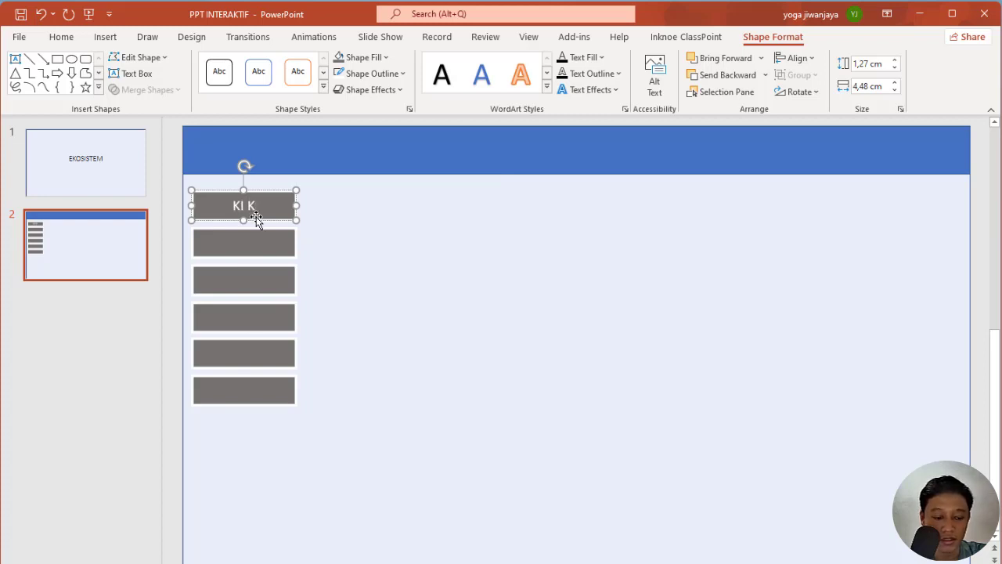
{"action": "type", "text": "D"}
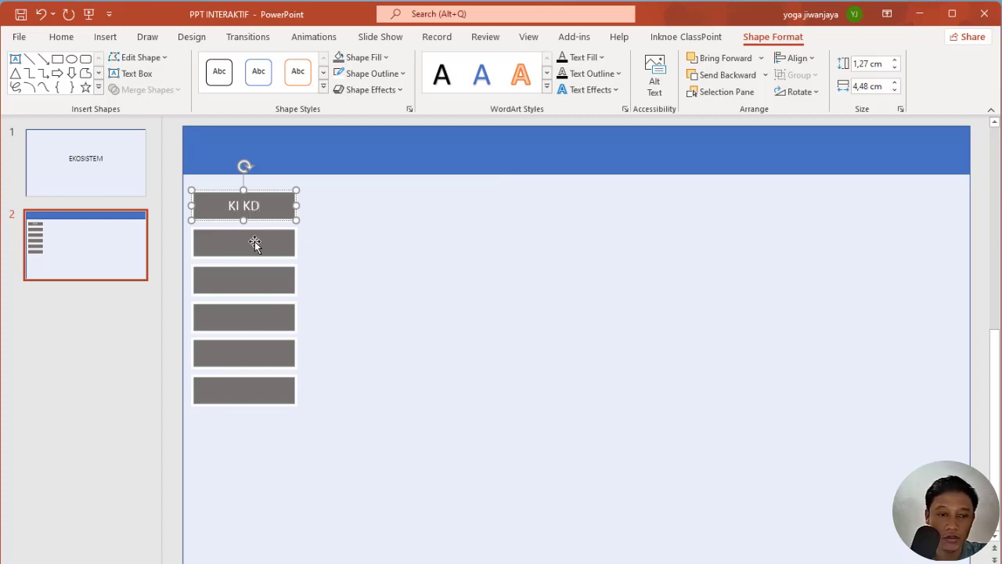
Label the second gray menu button RANTAI and the third one JARING
{"action": "right_click", "coordinate": [257, 244]}
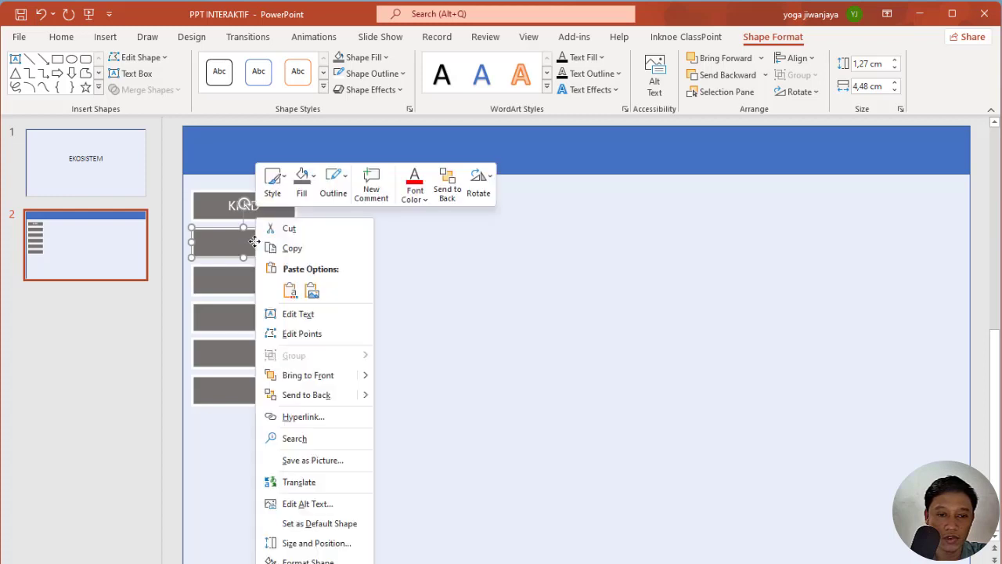
{"action": "left_click", "coordinate": [324, 375]}
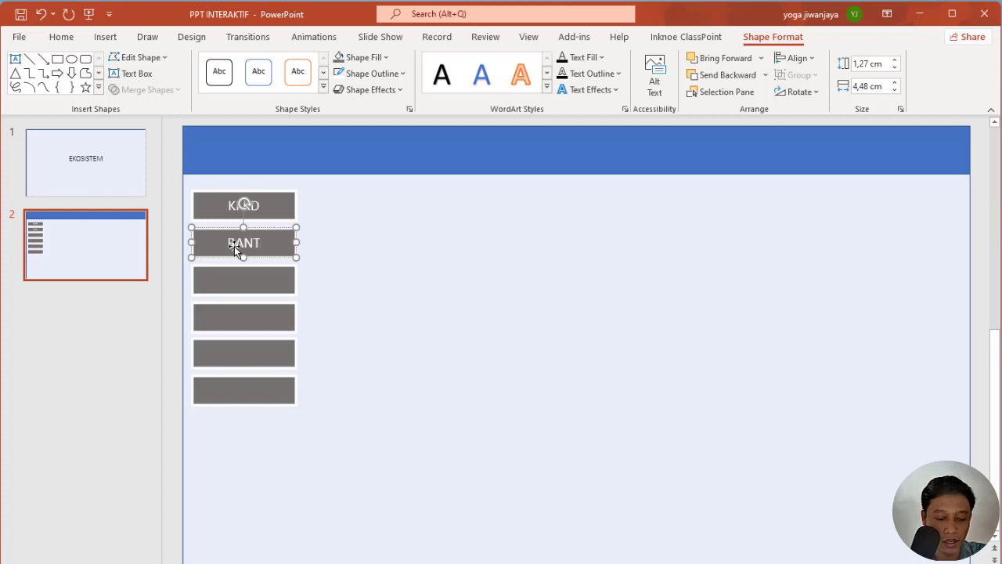
{"action": "left_click", "coordinate": [233, 279]}
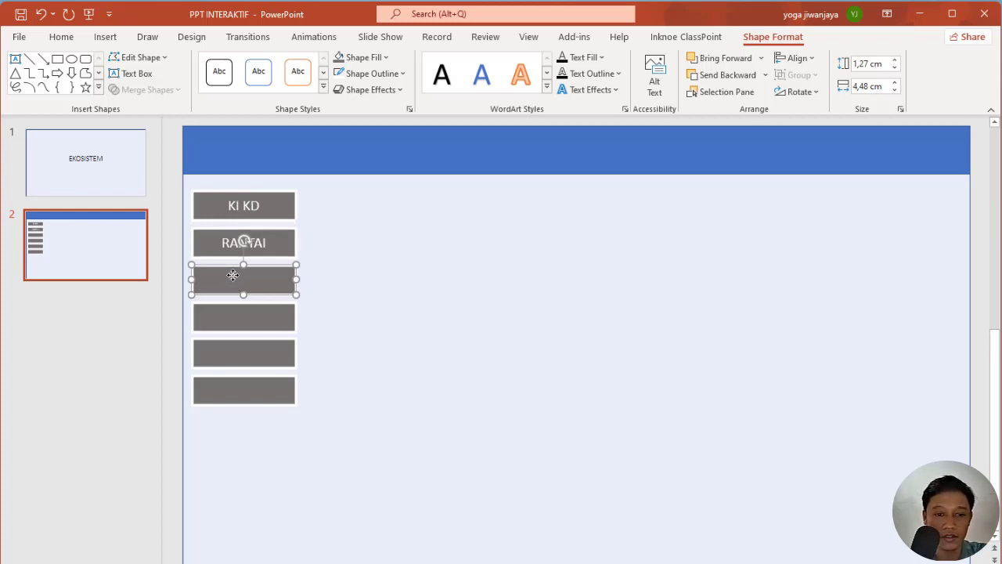
{"action": "right_click", "coordinate": [233, 279]}
{"action": "left_click", "coordinate": [300, 318]}
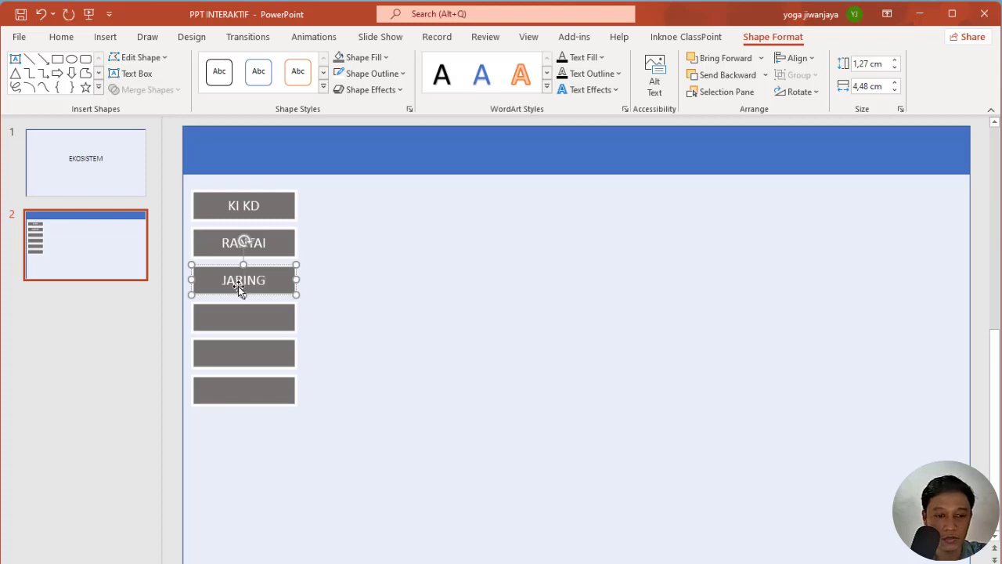
Label the fourth gray menu button SIMBIOSIS and the fifth one JENIS
{"action": "left_click", "coordinate": [247, 320]}
{"action": "right_click", "coordinate": [247, 322]}
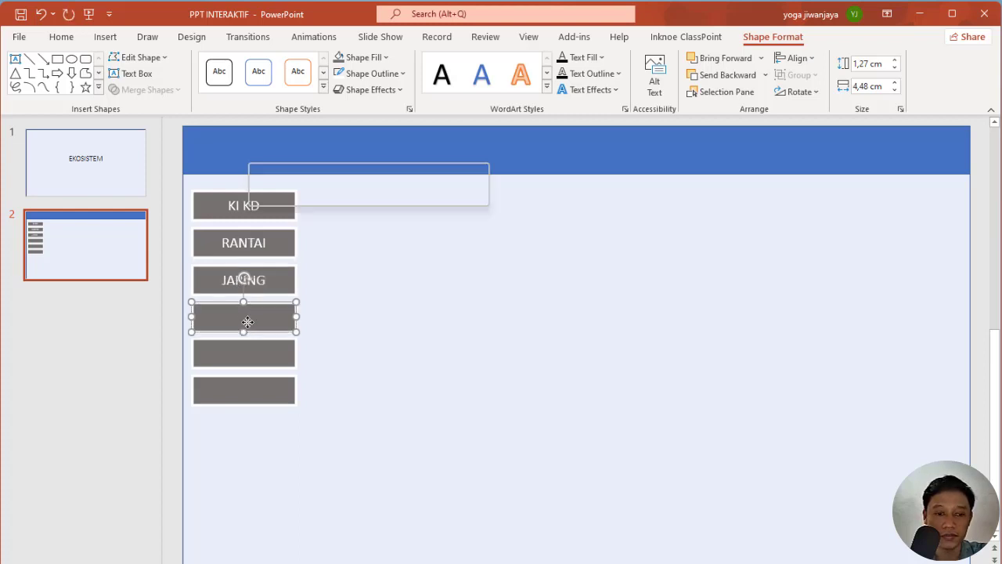
{"action": "left_click", "coordinate": [243, 325]}
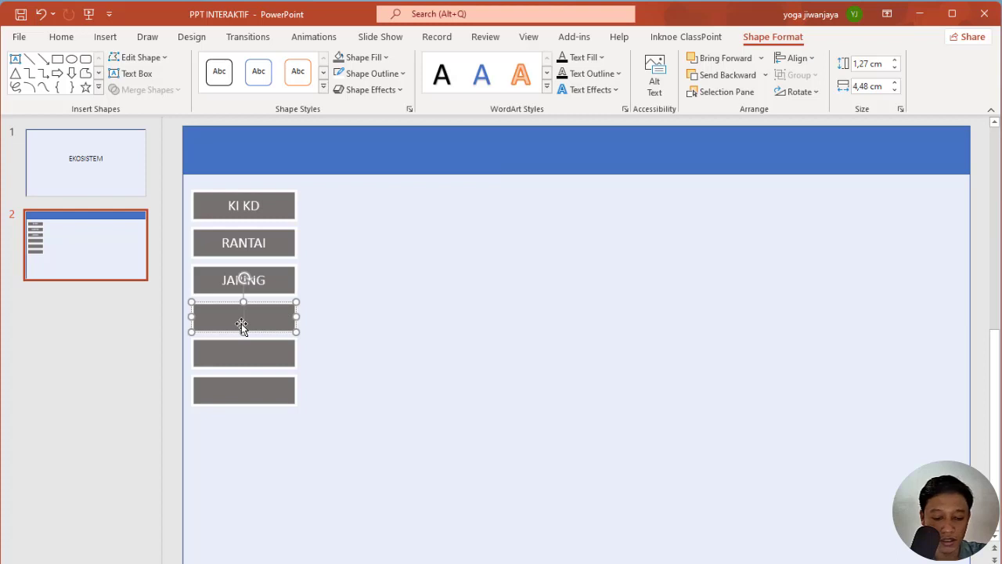
{"action": "type", "text": "SIMBIOSIS"}
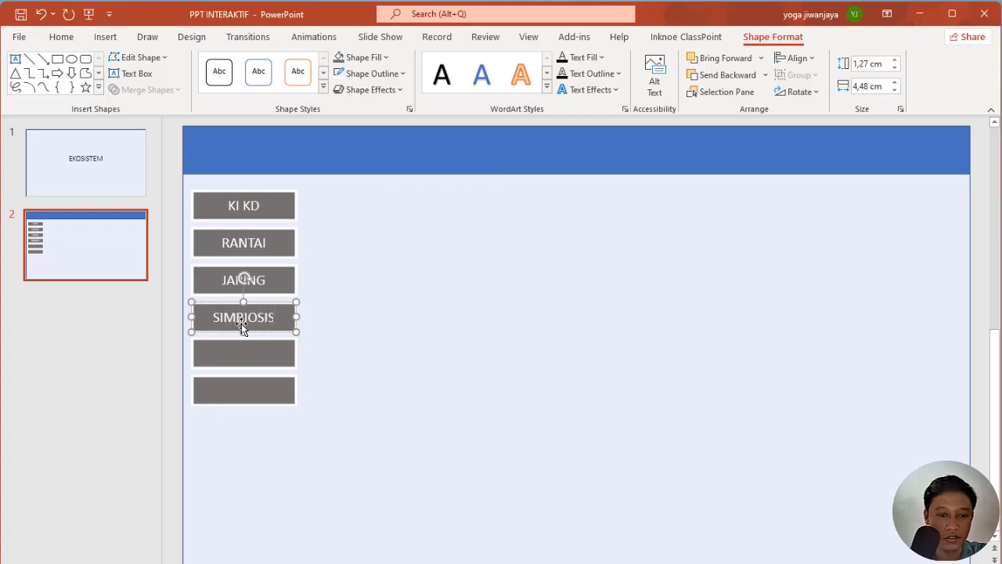
{"action": "left_click", "coordinate": [249, 349]}
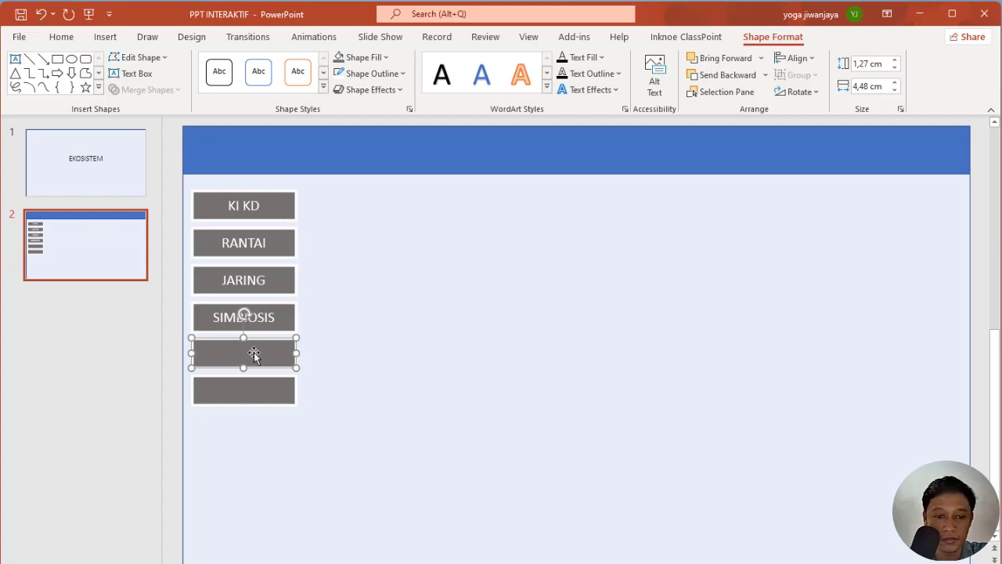
{"action": "right_click", "coordinate": [254, 352]}
{"action": "left_click", "coordinate": [286, 314]}
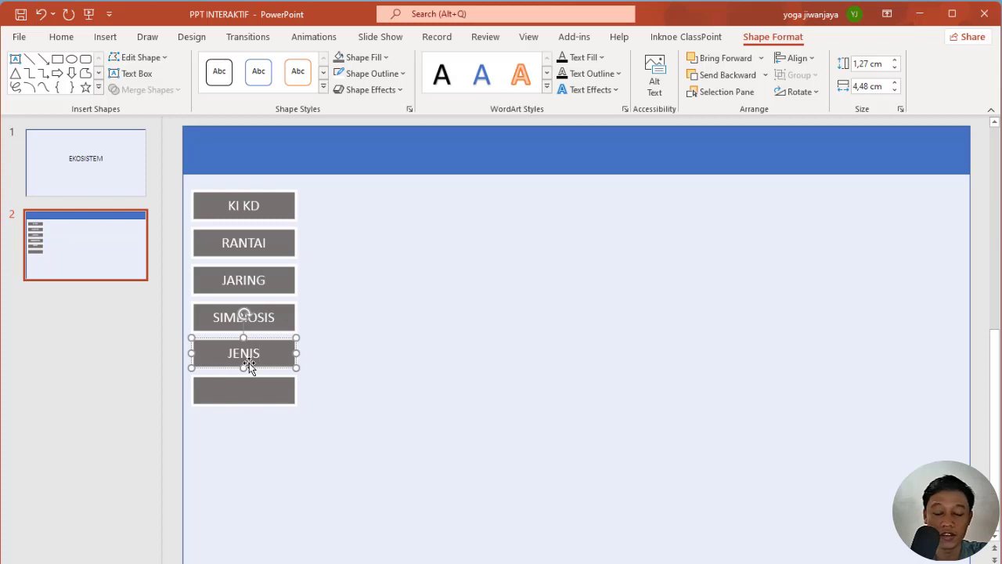
Label the lowest gray menu button in the column PIRAMIDA
{"action": "left_click", "coordinate": [266, 395]}
{"action": "right_click", "coordinate": [266, 395]}
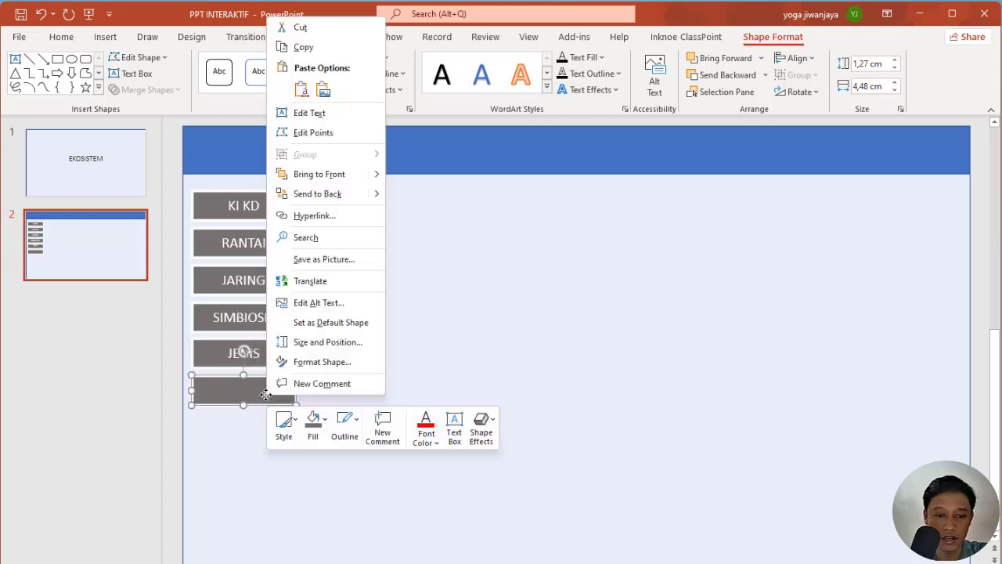
{"action": "left_click", "coordinate": [328, 116]}
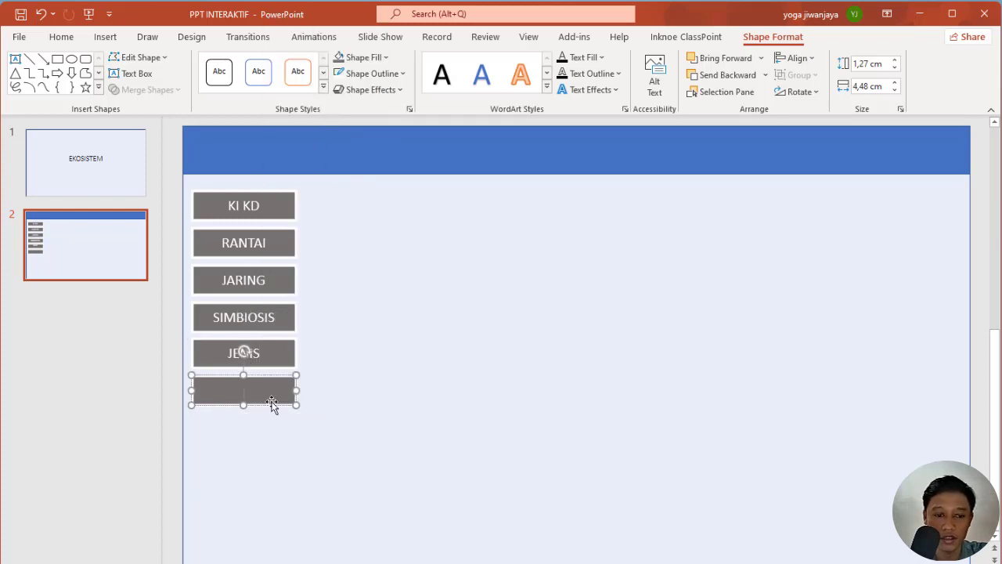
{"action": "type", "text": "PIRAMIN"}
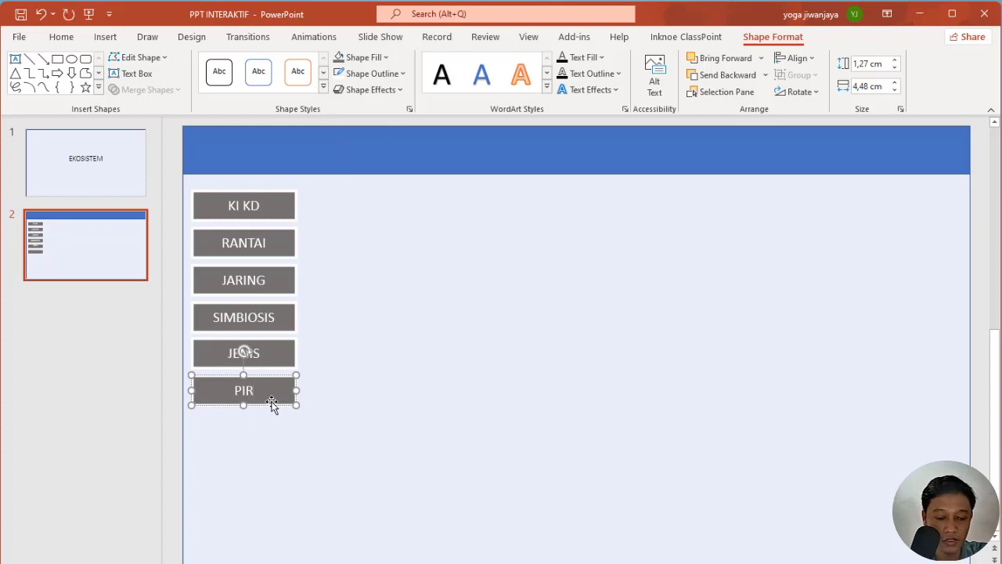
{"action": "key", "text": "BackSpace"}
{"action": "key", "text": "BackSpace"}
{"action": "type", "text": "IDA"}
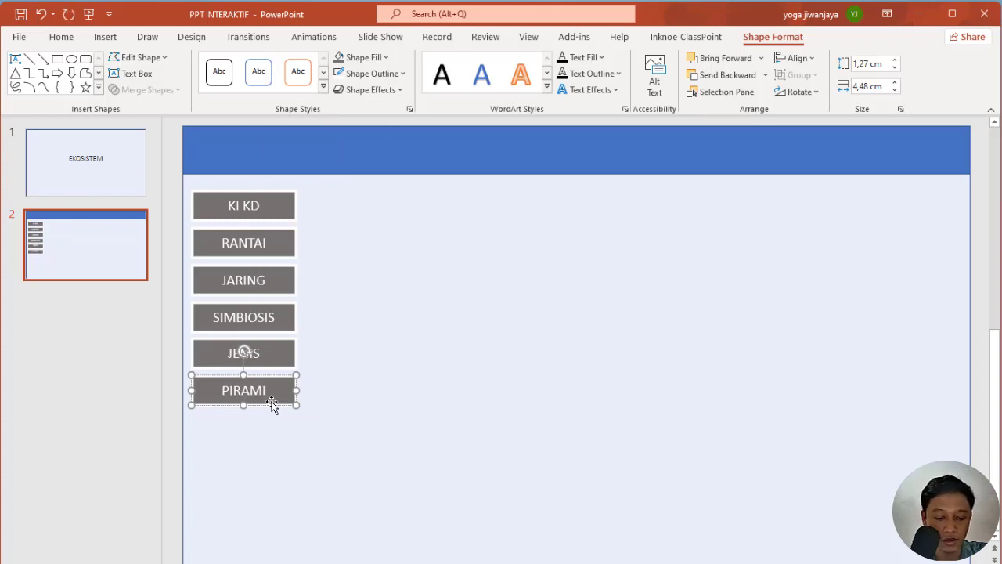
{"action": "left_click", "coordinate": [485, 378]}
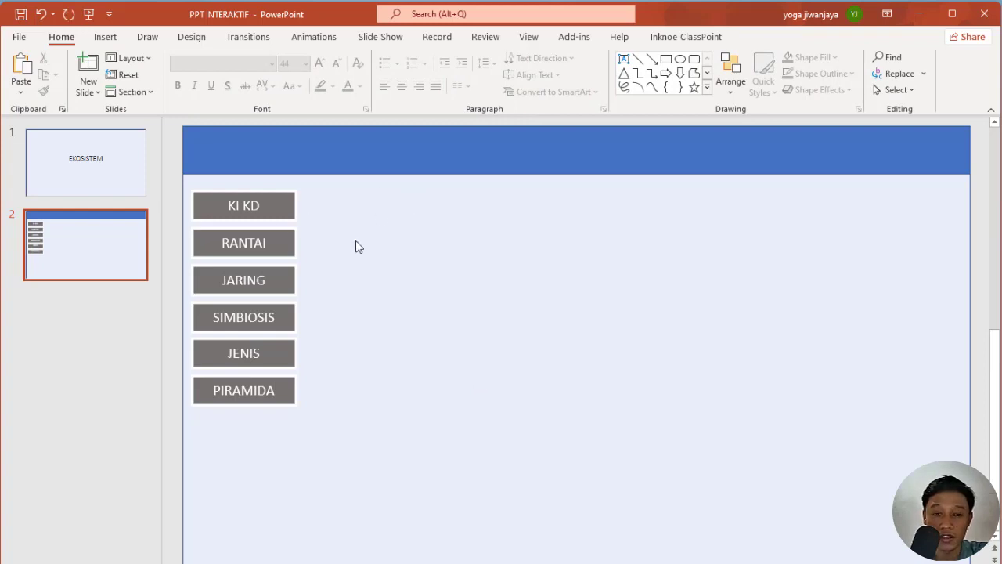
Add the title text EKOSISTEM in capitals to the blue header bar
{"action": "right_click", "coordinate": [414, 152]}
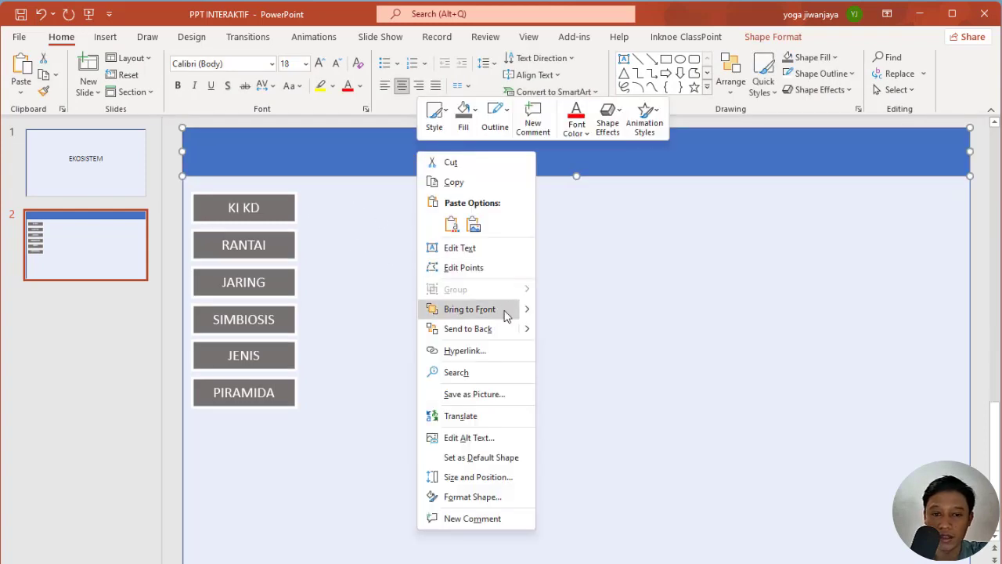
{"action": "left_click", "coordinate": [490, 249]}
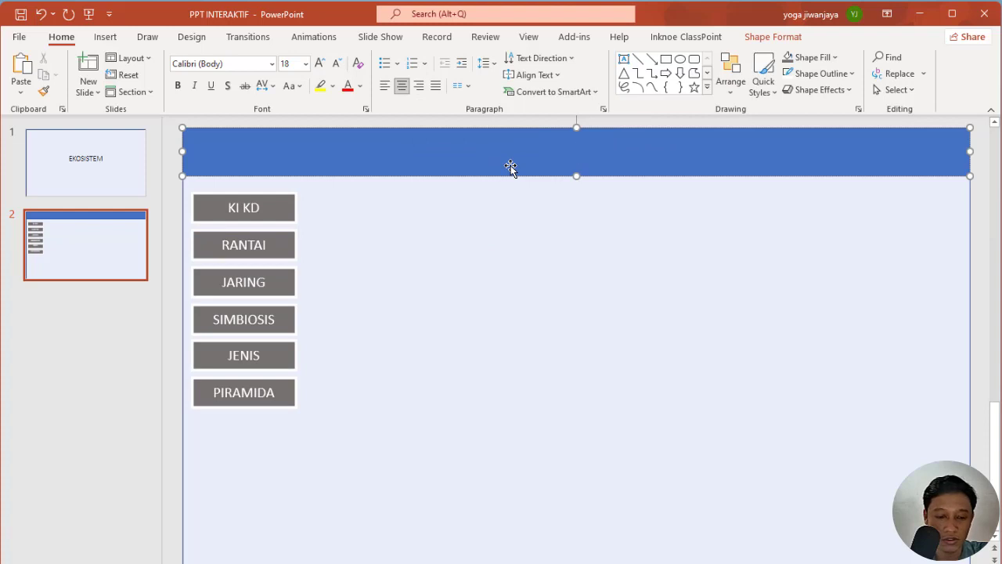
{"action": "type", "text": "ekosi"}
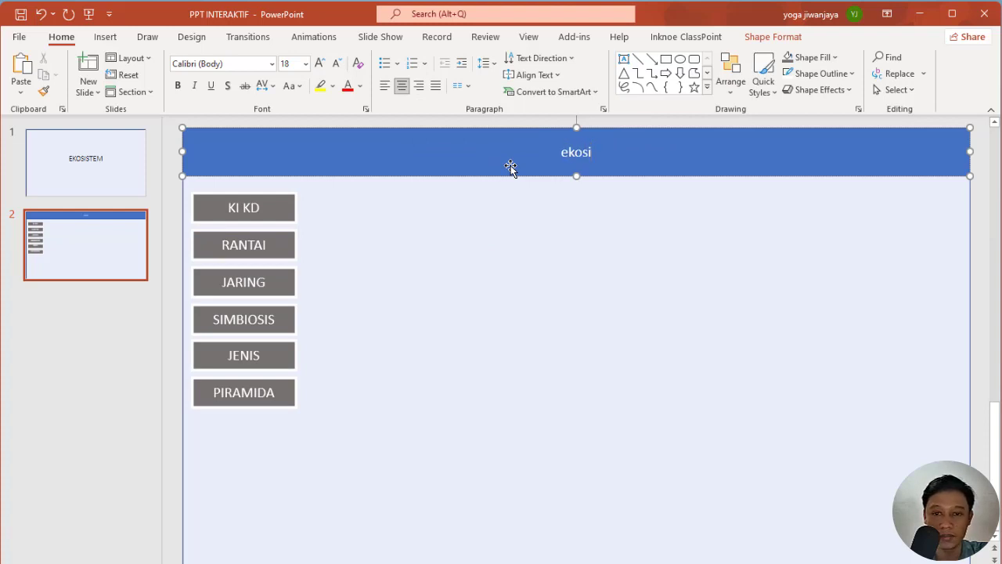
{"action": "key", "text": "BackSpace"}
{"action": "key", "text": "BackSpace"}
{"action": "key", "text": "BackSpace"}
{"action": "key", "text": "BackSpace"}
{"action": "key", "text": "BackSpace"}
{"action": "type", "text": "EKO"}
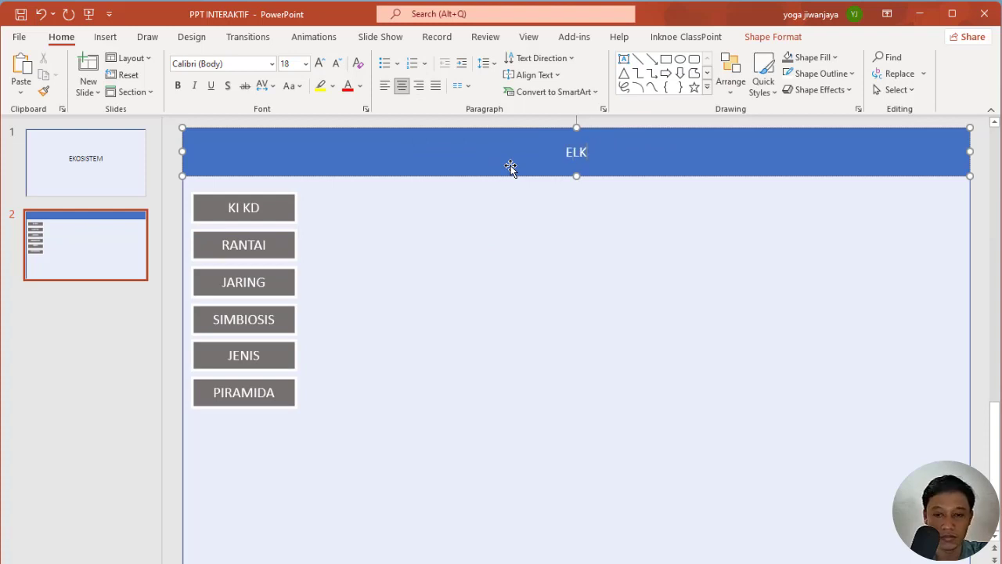
{"action": "key", "text": "BackSpace"}
{"action": "key", "text": "BackSpace"}
{"action": "type", "text": "KOSISTEM"}
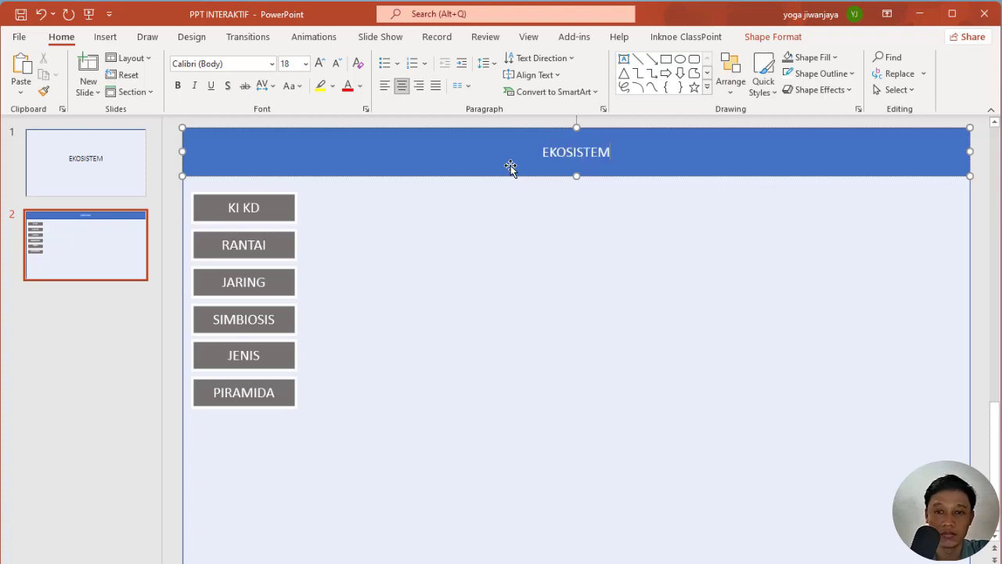
Set the font size of the header title EKOSISTEM to 30
{"action": "key", "text": "ctrl+a"}
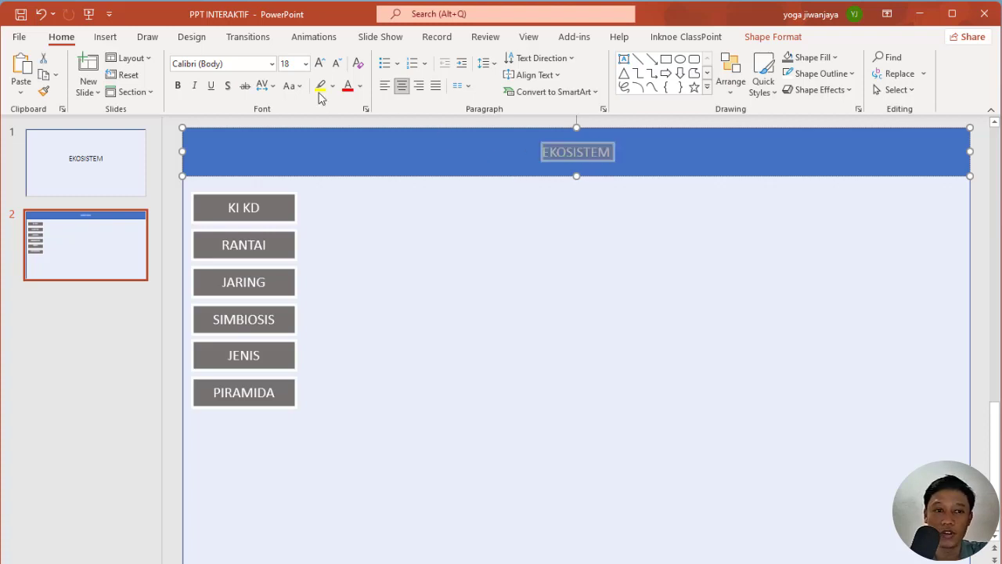
{"action": "left_click", "coordinate": [292, 68]}
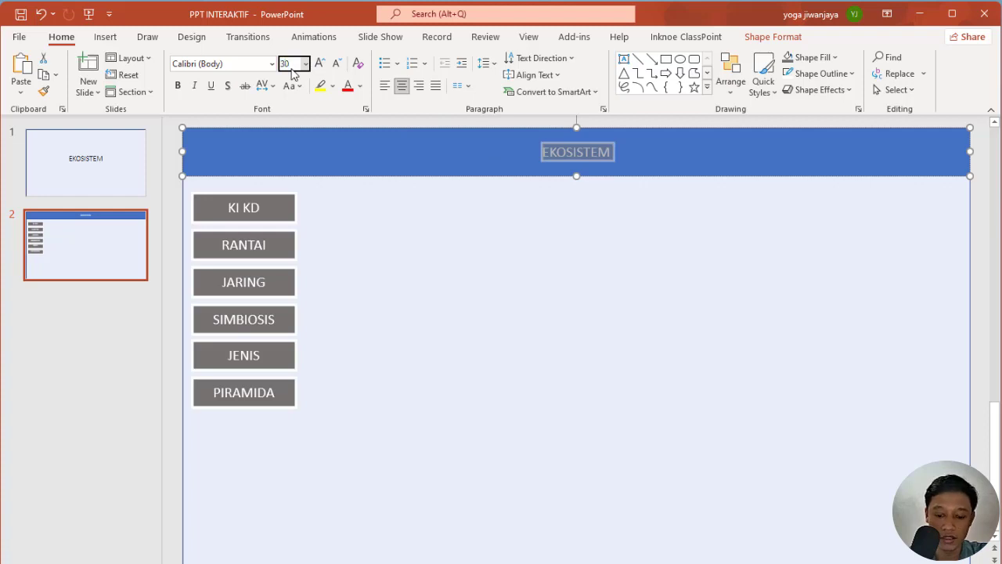
{"action": "key", "text": "Return"}
{"action": "left_click", "coordinate": [702, 315]}
{"action": "left_click", "coordinate": [599, 154]}
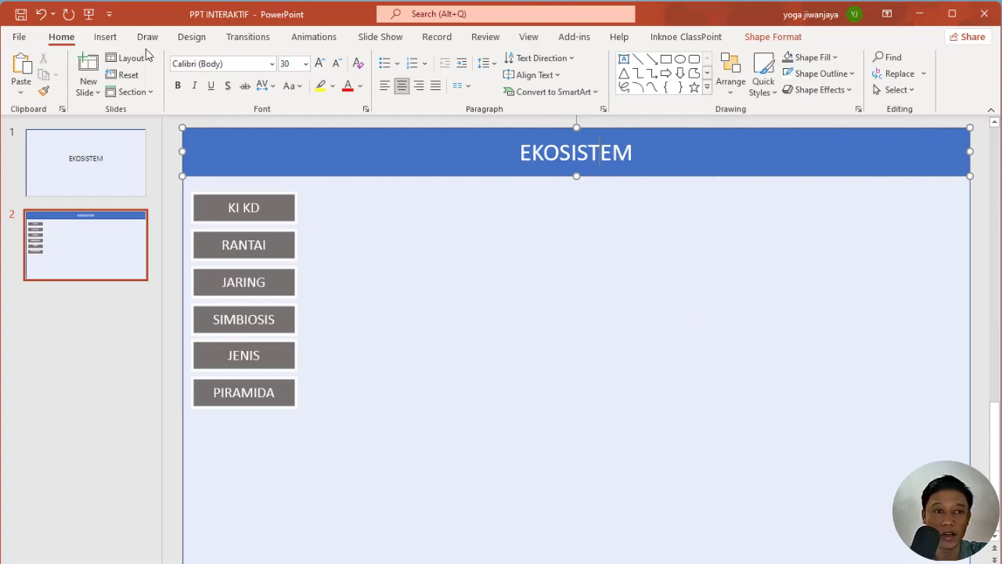
Draw a large rectangle about 28.2 cm wide and 15.9 cm high beside the menu buttons, filling the area below the header
{"action": "left_click", "coordinate": [106, 37]}
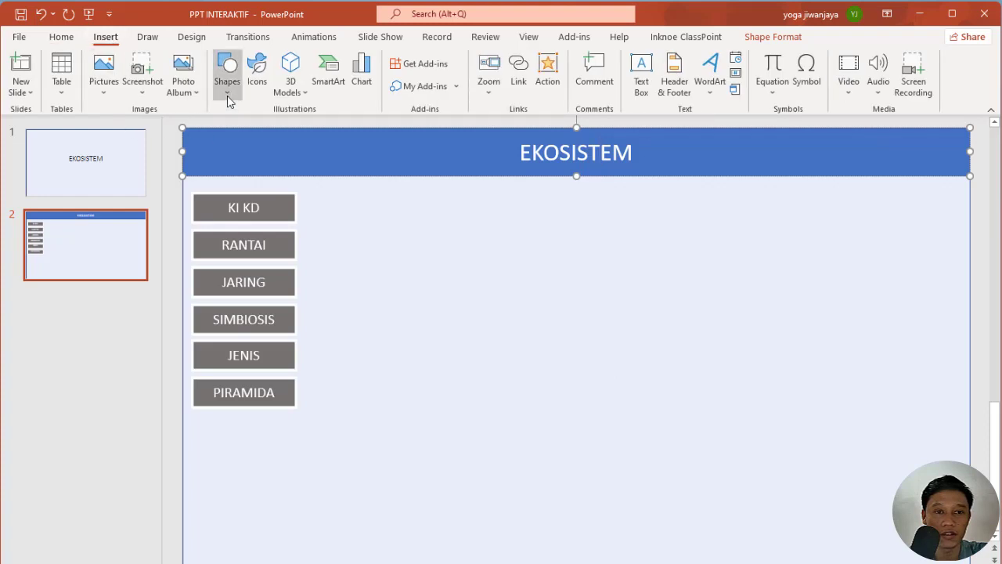
{"action": "left_click", "coordinate": [227, 74]}
{"action": "left_click", "coordinate": [238, 130]}
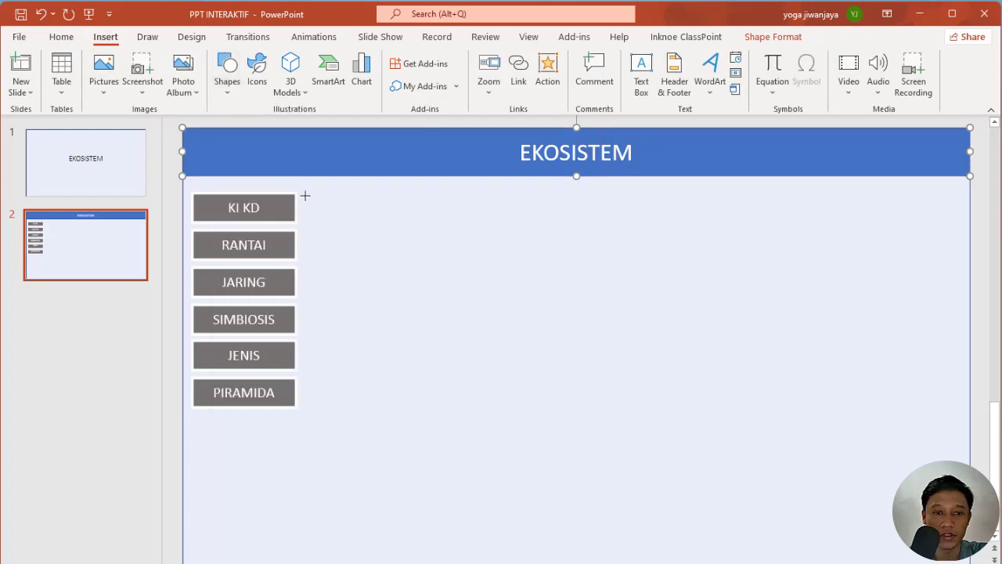
{"action": "left_click_drag", "start_coordinate": [305, 193], "coordinate": [960, 560]}
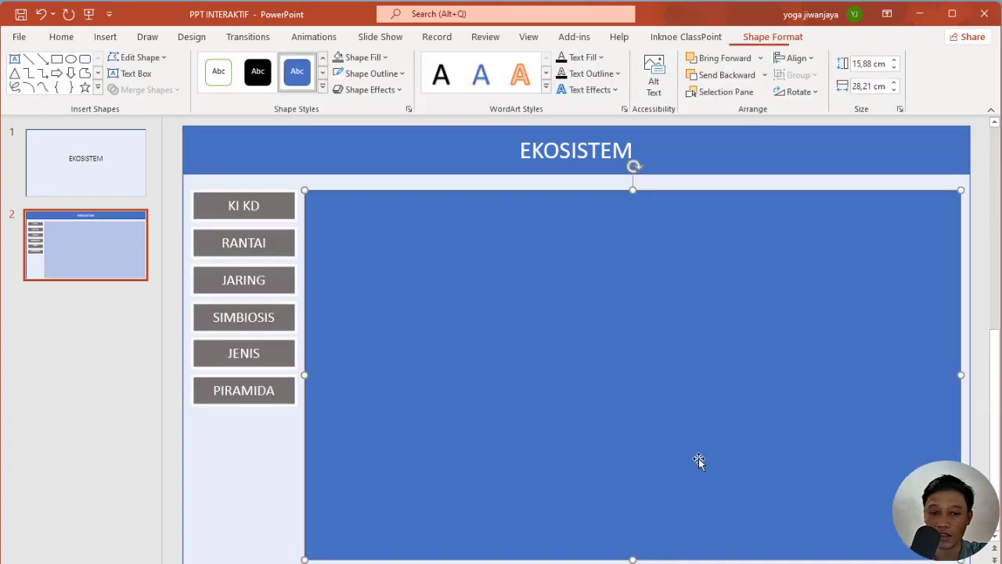
Give the large content rectangle a thicker outline in the standard light blue color
{"action": "right_click", "coordinate": [642, 387]}
{"action": "left_click", "coordinate": [548, 307]}
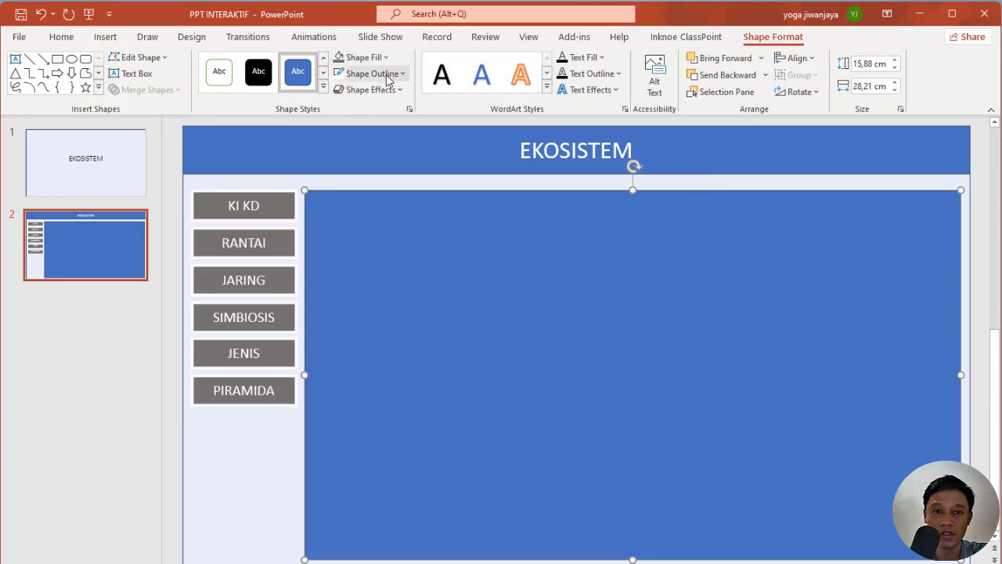
{"action": "left_click", "coordinate": [384, 74]}
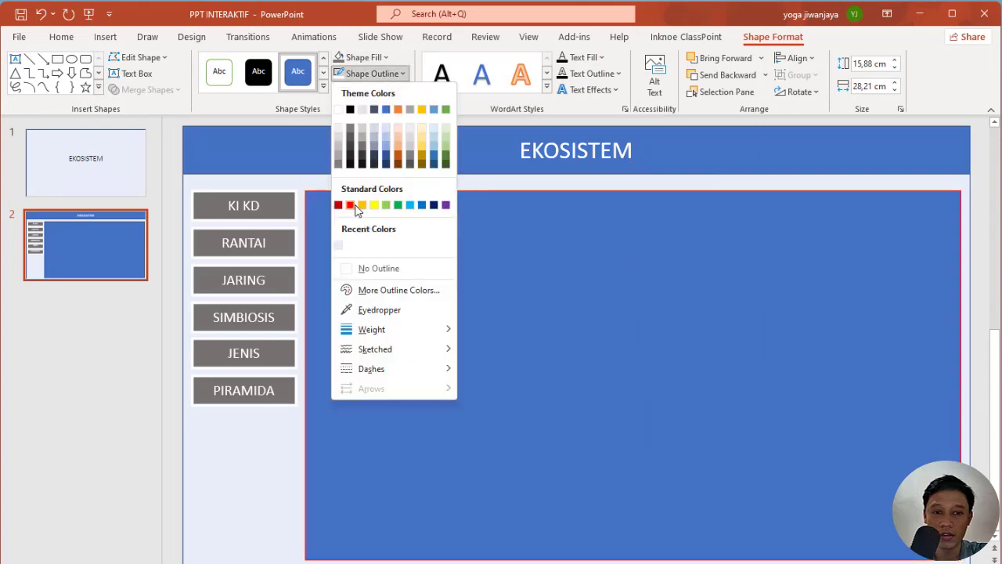
{"action": "left_click", "coordinate": [410, 205]}
{"action": "left_click", "coordinate": [372, 74]}
{"action": "mouse_move", "coordinate": [429, 329]}
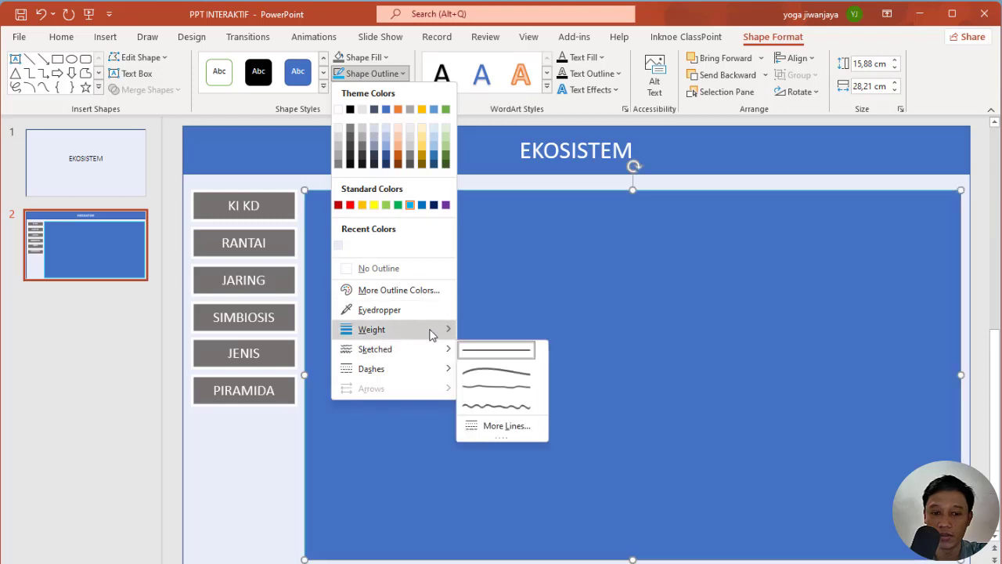
{"action": "left_click", "coordinate": [518, 442]}
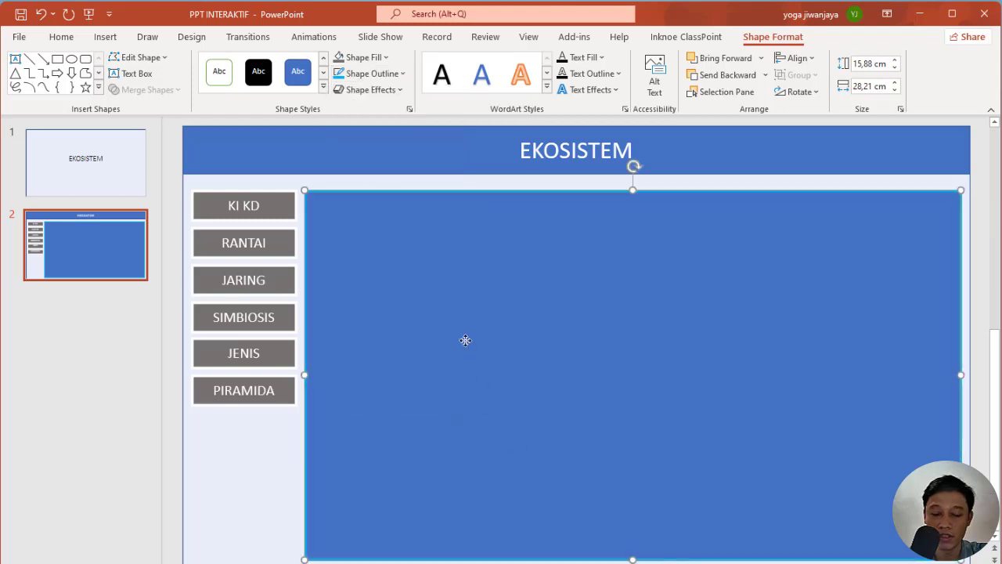
Fill the large content rectangle with Light Gray, Background 2, Darker 25%
{"action": "right_click", "coordinate": [463, 342]}
{"action": "left_click", "coordinate": [455, 250]}
{"action": "left_click", "coordinate": [361, 57]}
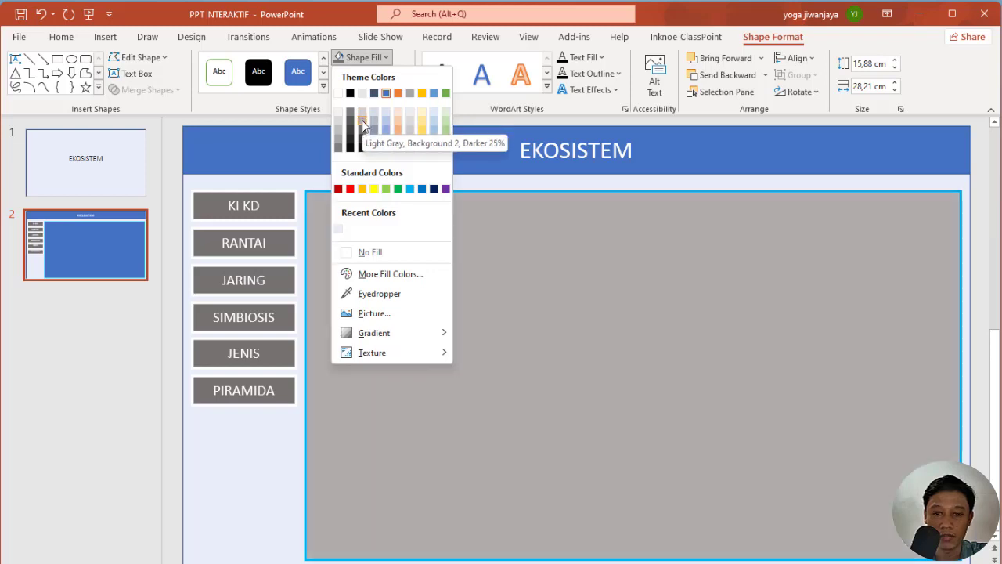
{"action": "left_click", "coordinate": [361, 120]}
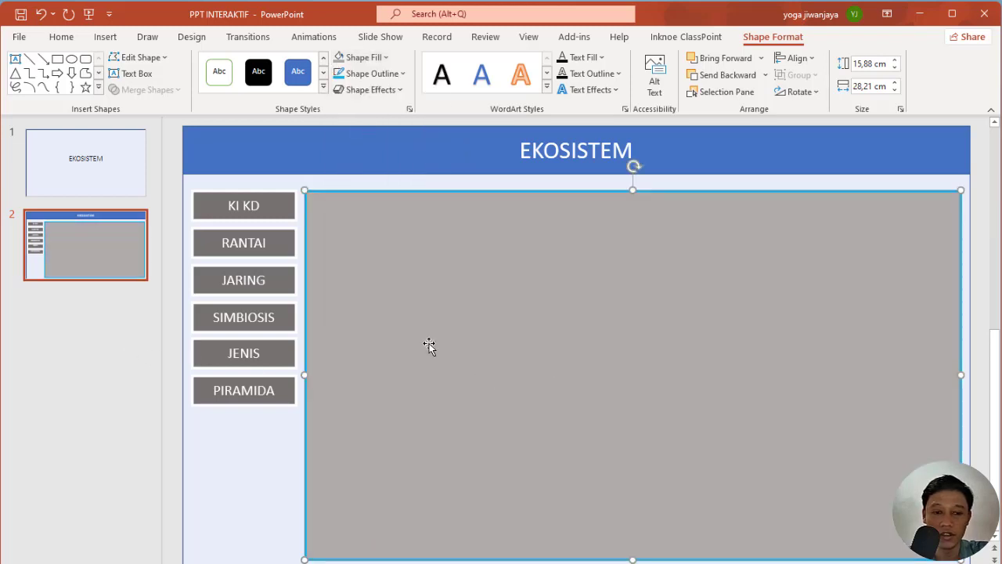
Fill the large content rectangle with white from the theme colors and deselect it
{"action": "left_click", "coordinate": [362, 58]}
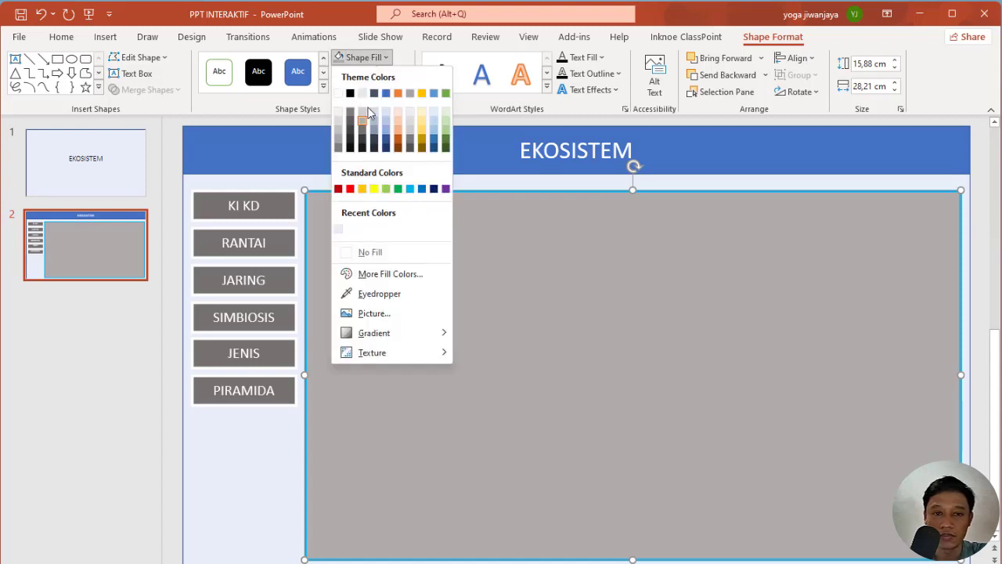
{"action": "left_click", "coordinate": [338, 94]}
{"action": "left_click", "coordinate": [130, 369]}
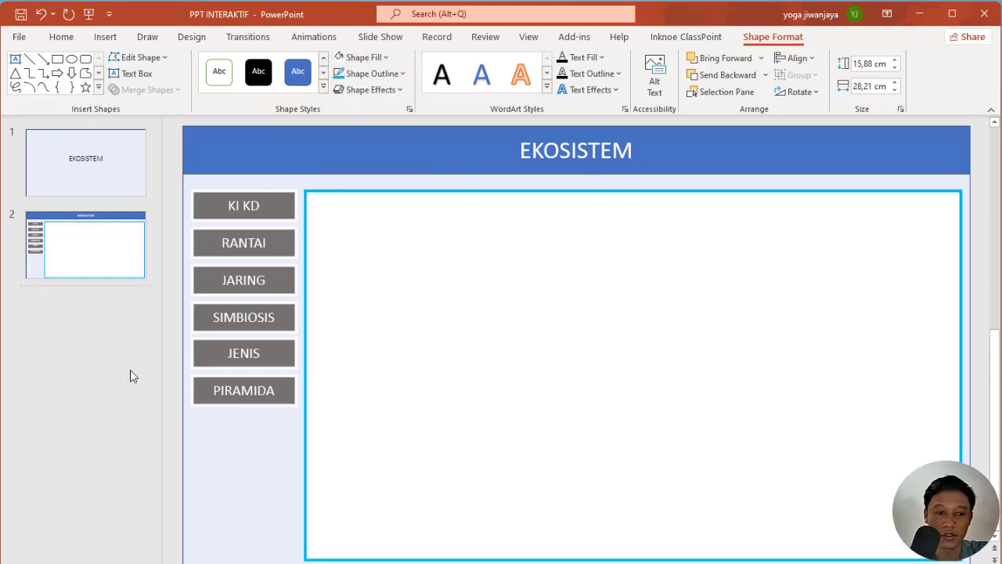